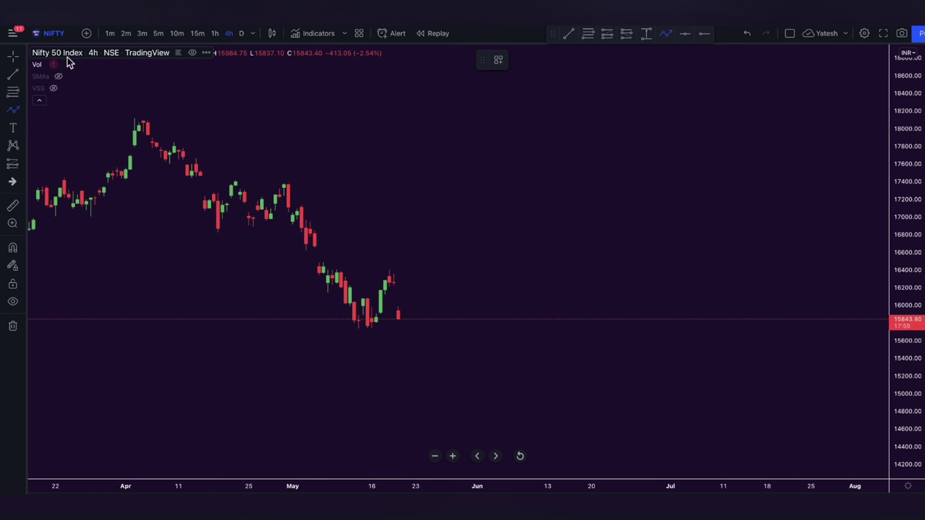
# Set the Nifty 50 chart to the 4-hour interval with the Candles chart style.
pyautogui.click(253, 32)
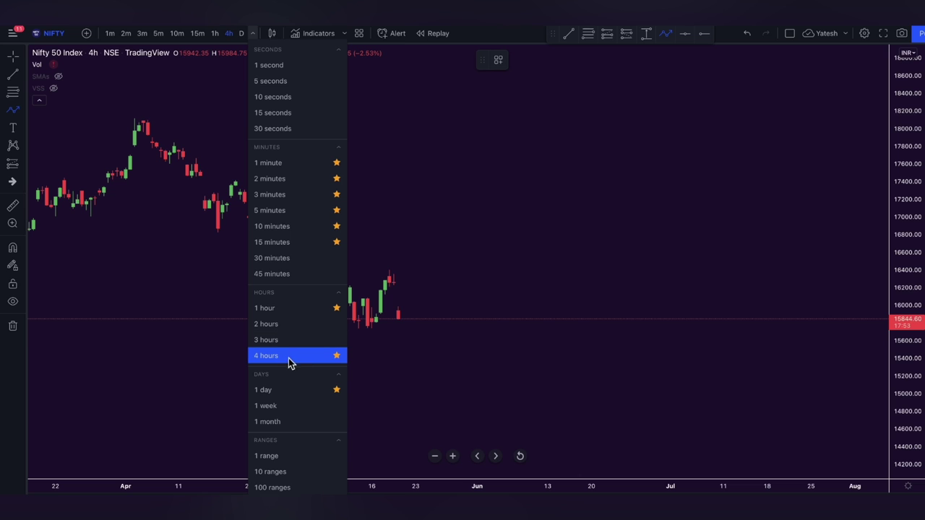
pyautogui.click(284, 361)
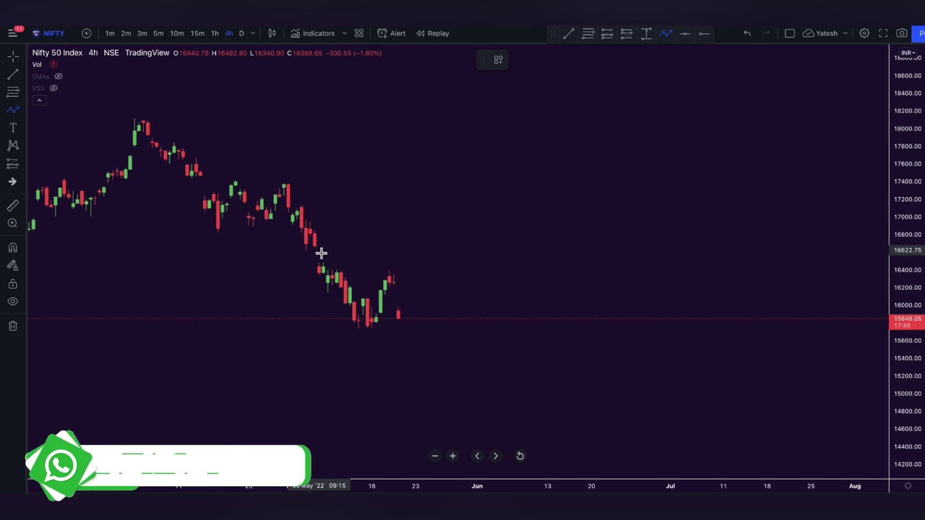
pyautogui.click(271, 33)
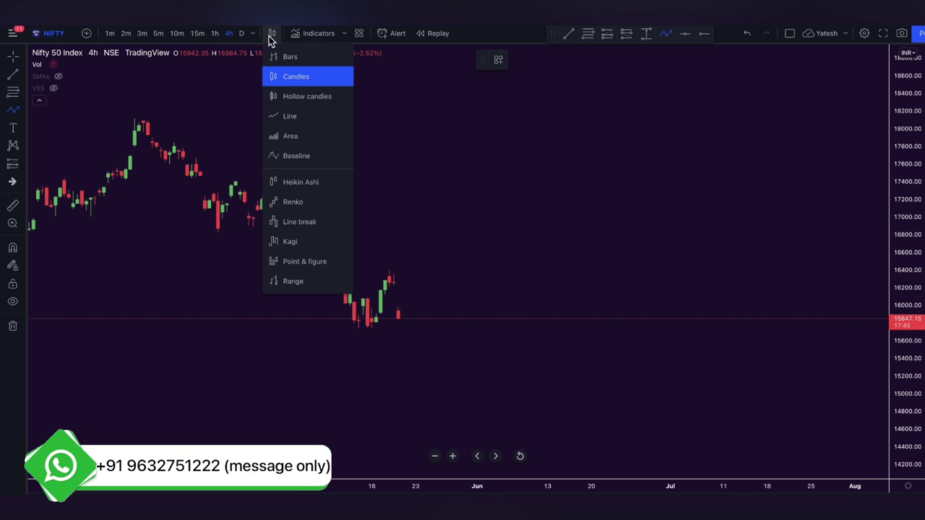
pyautogui.click(298, 81)
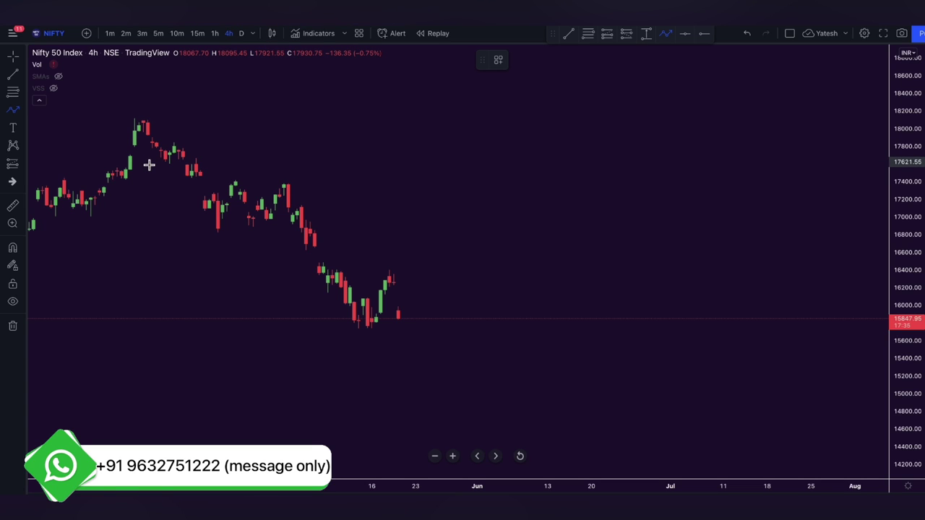
# Draw a path along the Nifty swings from the early-April high to the mid-May low, ending in an upward leg at about 16,400.
pyautogui.click(143, 123)
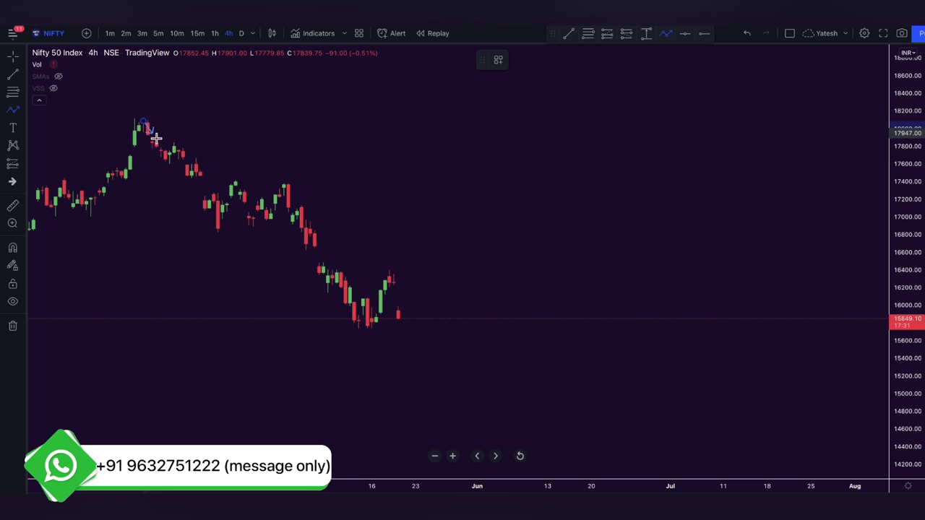
pyautogui.click(220, 231)
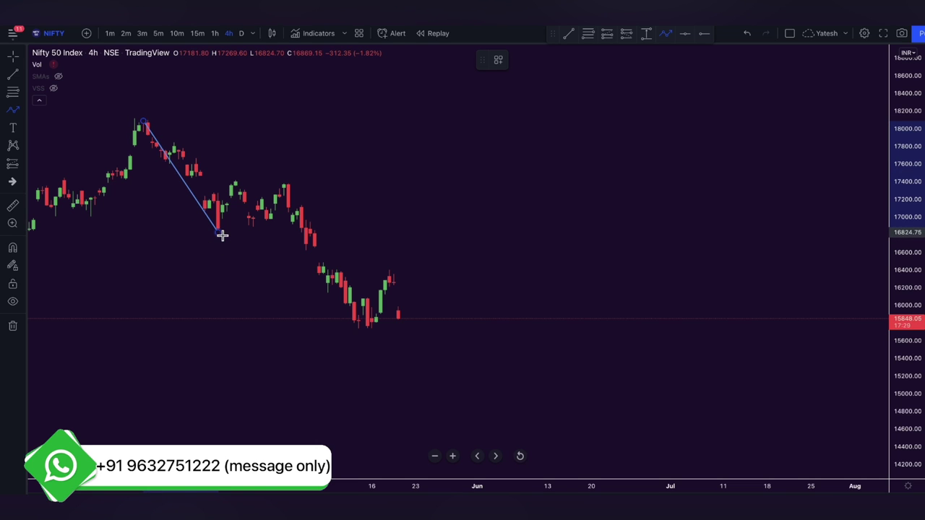
pyautogui.click(287, 186)
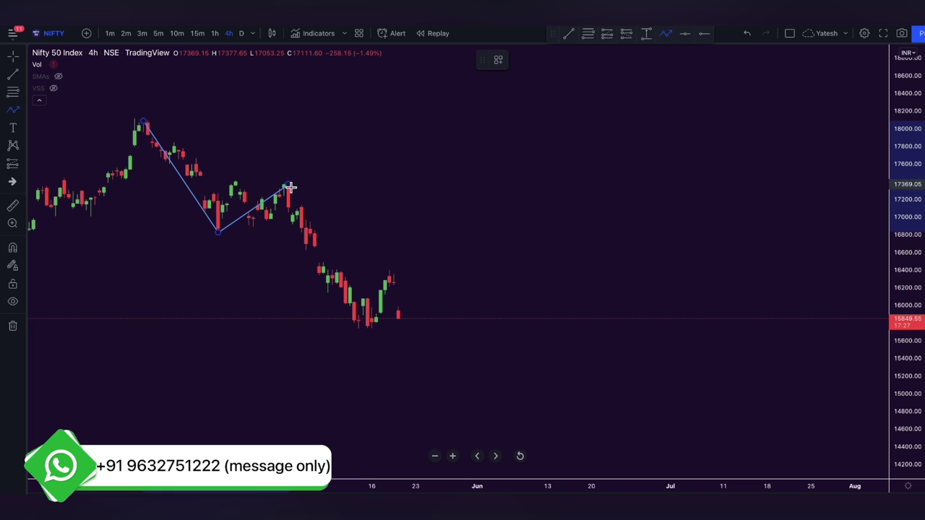
pyautogui.click(383, 336)
pyautogui.click(383, 336)
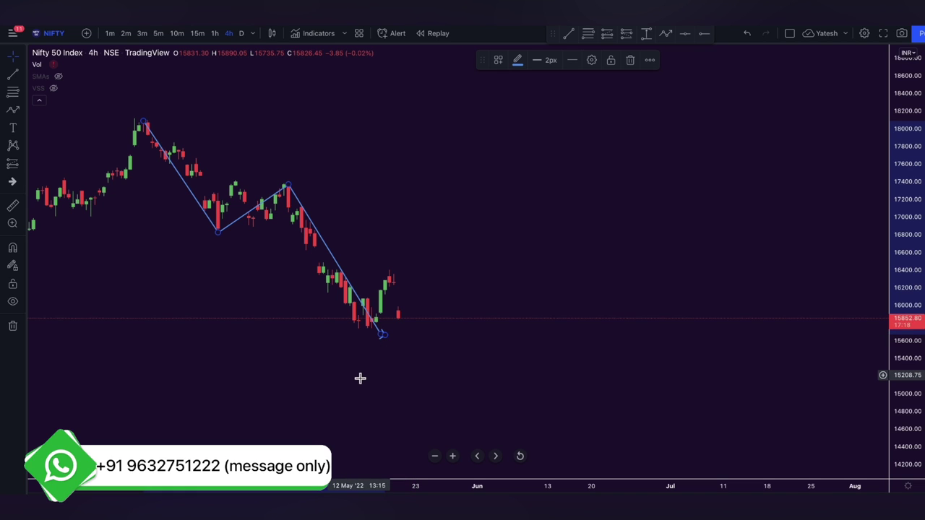
pyautogui.moveTo(382, 336); pyautogui.dragTo(403, 274)
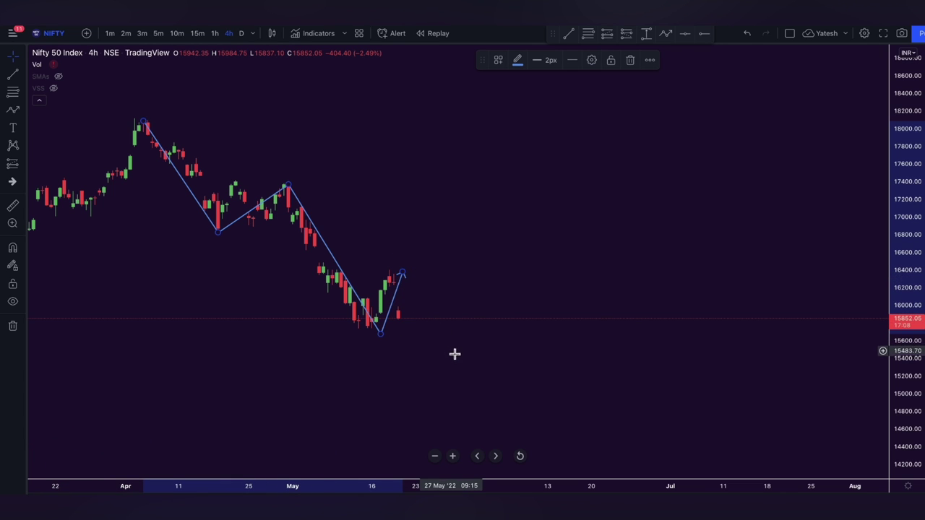
# Switch to the Brush tool and mark the late-April pullback and the early-May decline freehand.
pyautogui.click(23, 111)
pyautogui.click(58, 115)
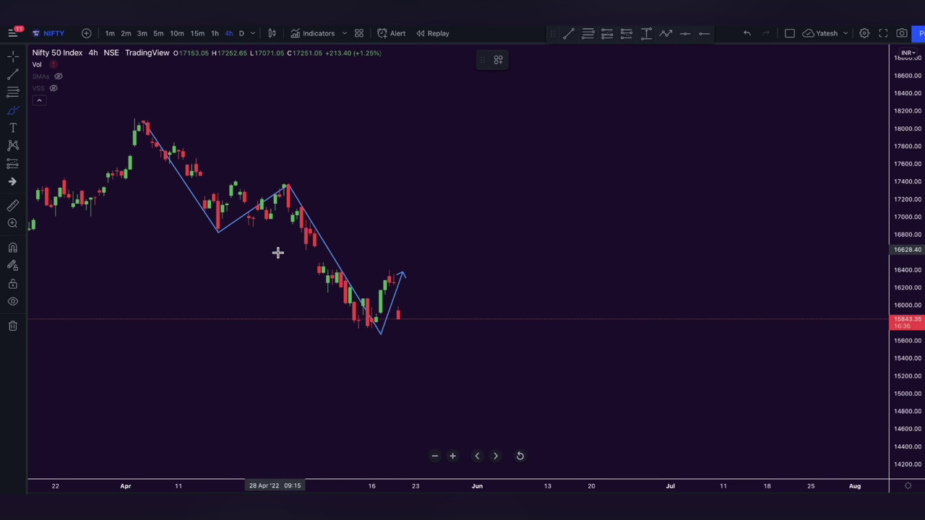
pyautogui.moveTo(214, 180)
pyautogui.mouseDown()
pyautogui.moveTo(173, 176)
pyautogui.moveTo(227, 179)
pyautogui.moveTo(267, 241)
pyautogui.moveTo(271, 193)
pyautogui.mouseUp()
pyautogui.moveTo(321, 230)
pyautogui.mouseDown()
pyautogui.moveTo(313, 243)
pyautogui.moveTo(340, 265)
pyautogui.moveTo(310, 233)
pyautogui.mouseUp()
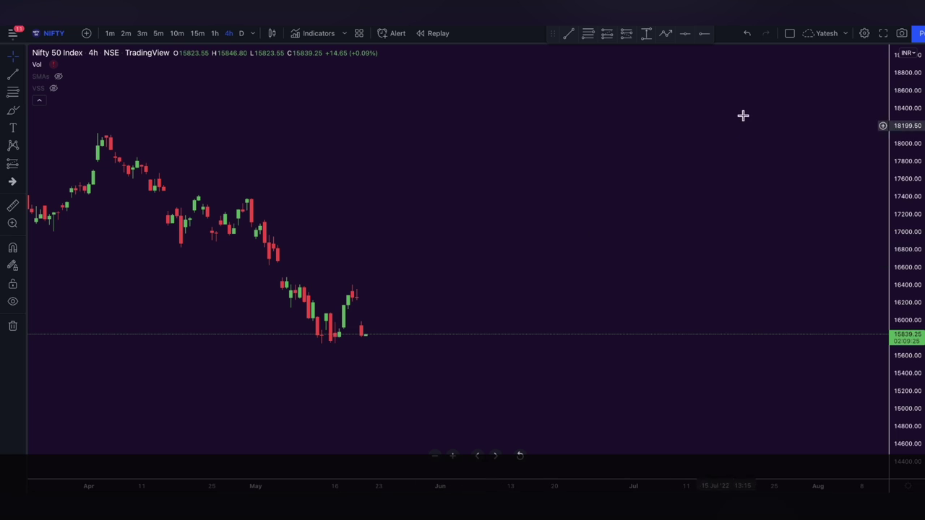
# Split the layout into two side-by-side charts and set the second Nifty chart to Heikin Ashi.
pyautogui.click(790, 34)
pyautogui.click(805, 76)
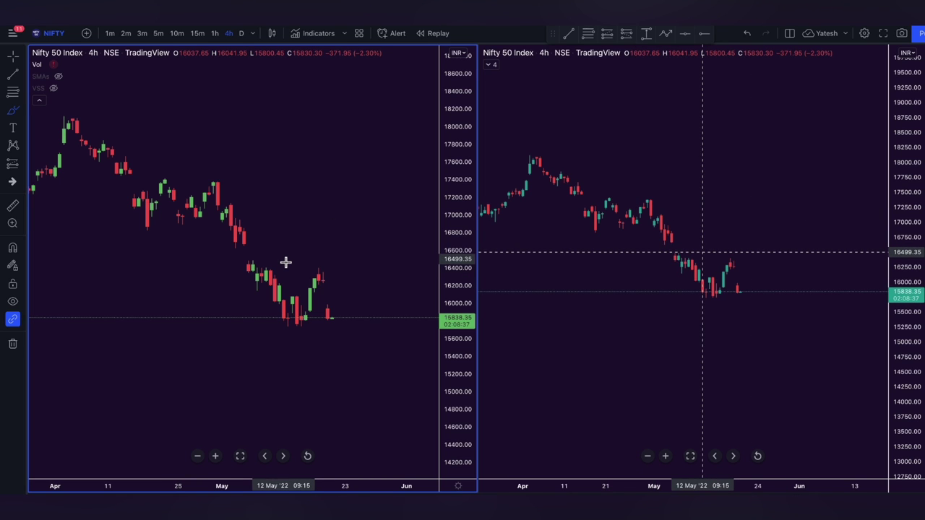
pyautogui.click(607, 208)
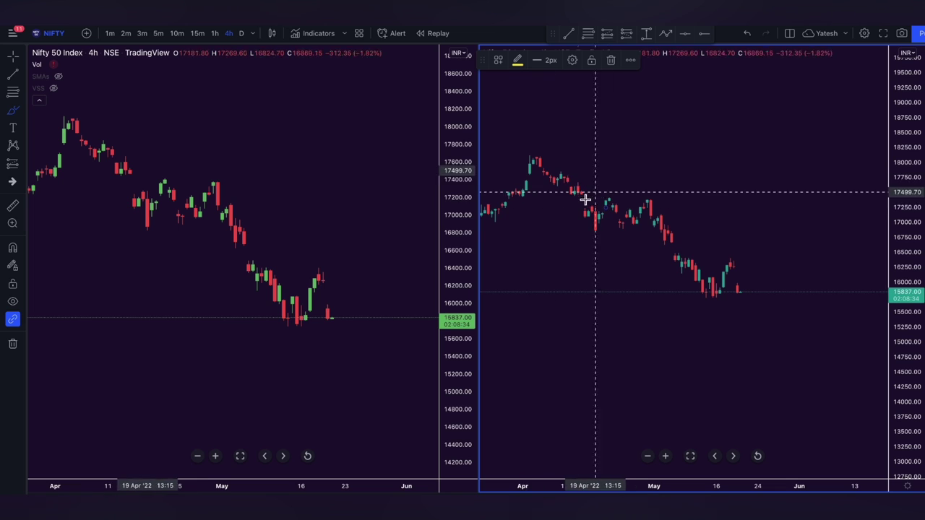
pyautogui.click(272, 34)
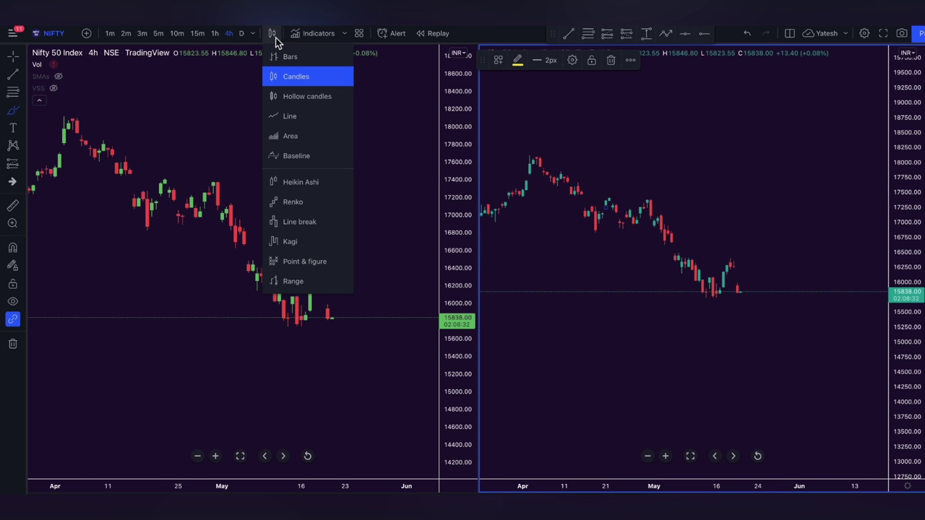
pyautogui.click(300, 183)
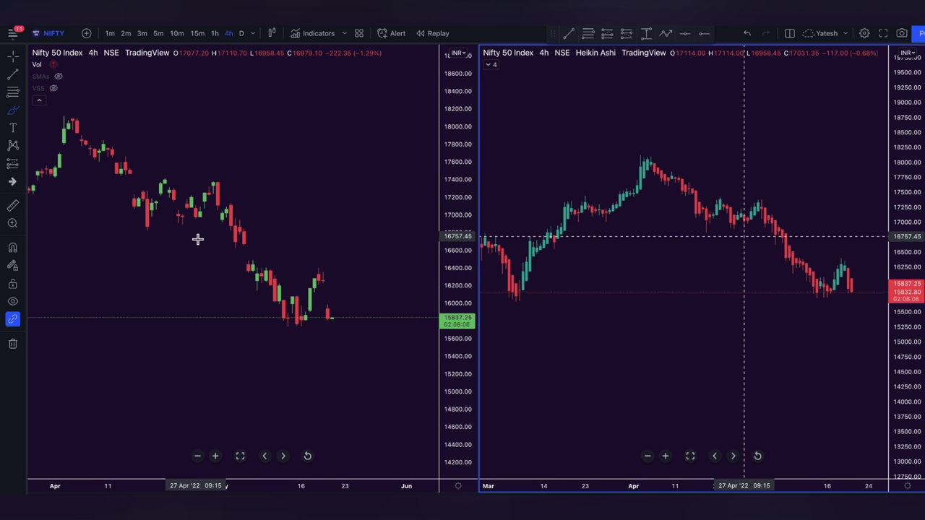
# Brush a line with an arrowhead following the rise and fall below the Heikin Ashi candles, and encircle the April–May decline.
pyautogui.moveTo(533, 282)
pyautogui.mouseDown()
pyautogui.moveTo(590, 218)
pyautogui.moveTo(640, 207)
pyautogui.moveTo(647, 183)
pyautogui.moveTo(677, 198)
pyautogui.moveTo(701, 239)
pyautogui.moveTo(742, 239)
pyautogui.moveTo(764, 253)
pyautogui.moveTo(793, 295)
pyautogui.moveTo(794, 269)
pyautogui.mouseUp()
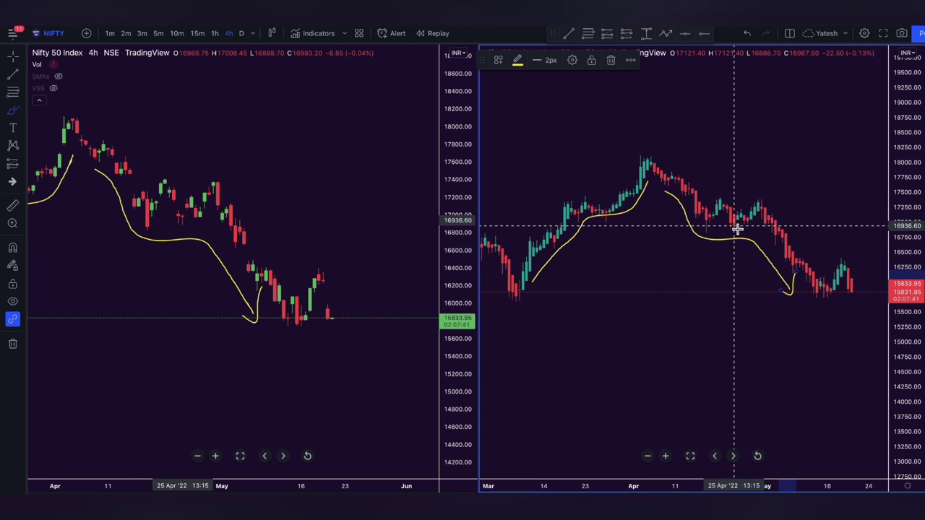
pyautogui.moveTo(730, 157)
pyautogui.mouseDown()
pyautogui.moveTo(650, 185)
pyautogui.moveTo(767, 332)
pyautogui.moveTo(869, 264)
pyautogui.moveTo(751, 161)
pyautogui.moveTo(681, 154)
pyautogui.mouseUp()
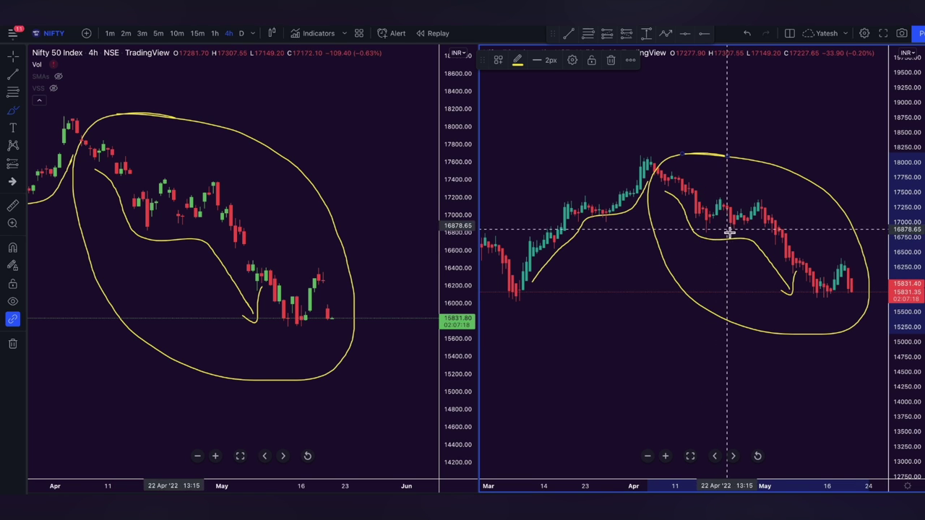
# Reselect Heikin Ashi for the second chart, and brush a loop and a zigzag downward arrow around its April–May decline.
pyautogui.click(271, 32)
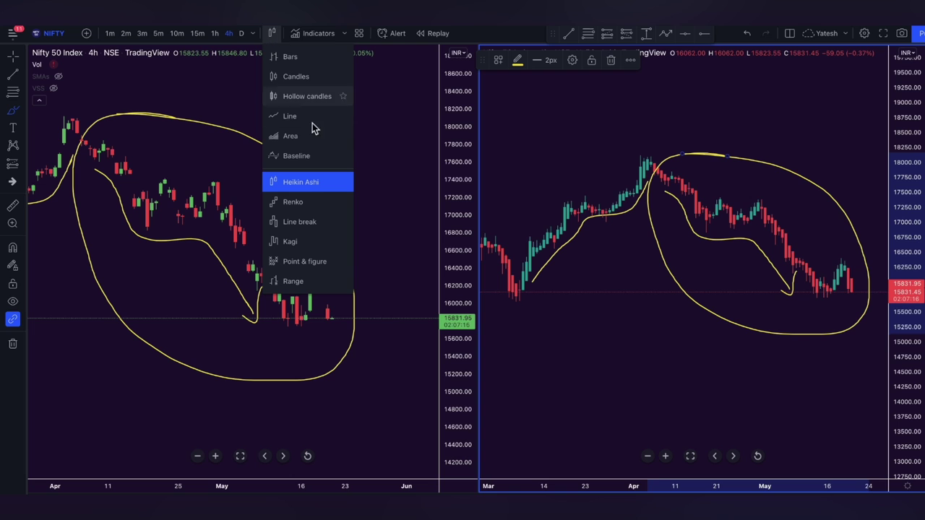
pyautogui.click(313, 187)
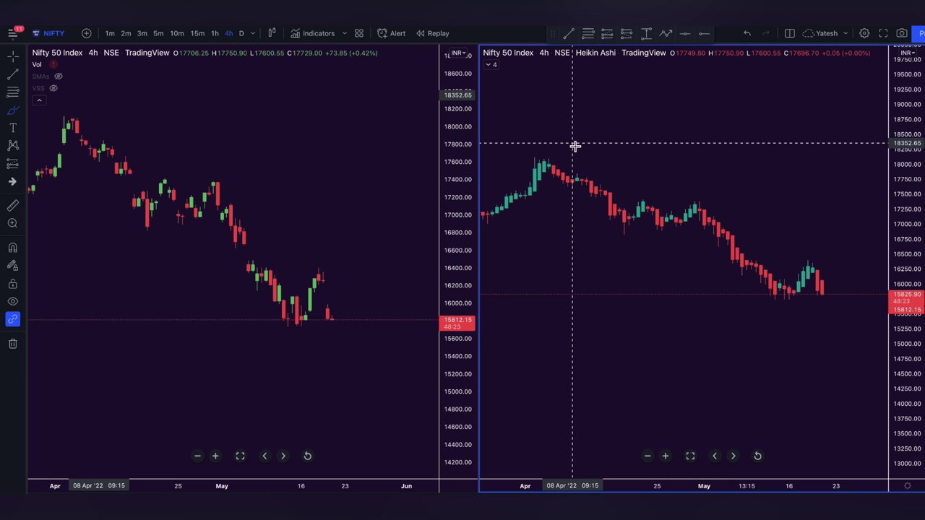
pyautogui.moveTo(567, 136)
pyautogui.mouseDown()
pyautogui.moveTo(549, 134)
pyautogui.moveTo(532, 176)
pyautogui.moveTo(734, 310)
pyautogui.moveTo(836, 301)
pyautogui.moveTo(803, 216)
pyautogui.moveTo(739, 154)
pyautogui.moveTo(559, 138)
pyautogui.mouseUp()
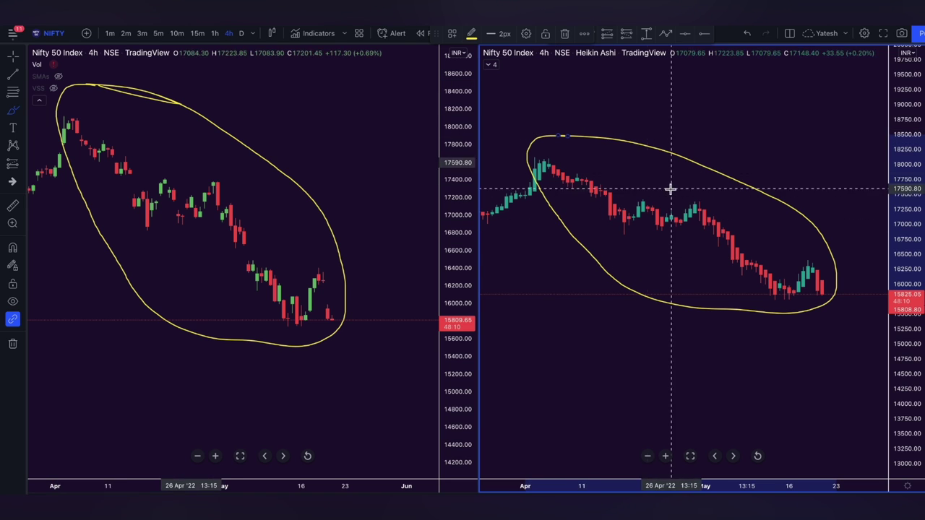
pyautogui.moveTo(578, 153)
pyautogui.mouseDown()
pyautogui.moveTo(625, 192)
pyautogui.moveTo(697, 181)
pyautogui.moveTo(787, 252)
pyautogui.moveTo(768, 252)
pyautogui.moveTo(803, 265)
pyautogui.mouseUp()
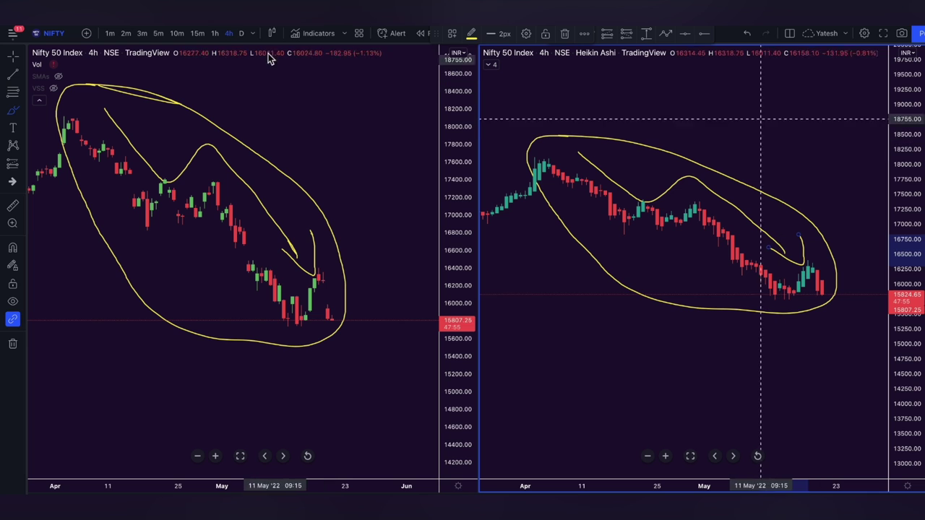
# Switch the Heikin Ashi chart to the 1-hour interval and encircle the late-April swings, the early-May drop and the mid-May rise.
pyautogui.click(217, 34)
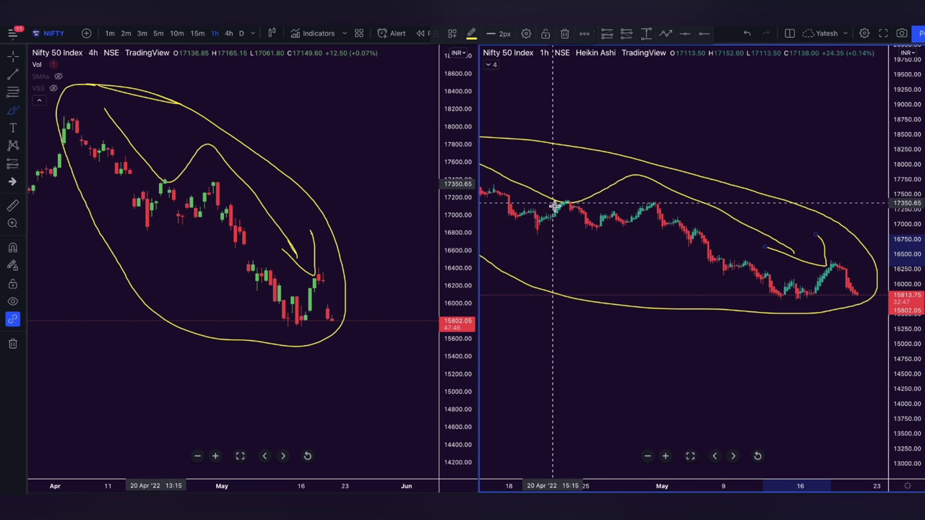
pyautogui.moveTo(555, 195)
pyautogui.mouseDown()
pyautogui.moveTo(541, 200)
pyautogui.moveTo(542, 230)
pyautogui.moveTo(569, 216)
pyautogui.moveTo(547, 196)
pyautogui.moveTo(578, 238)
pyautogui.moveTo(598, 236)
pyautogui.moveTo(593, 205)
pyautogui.mouseUp()
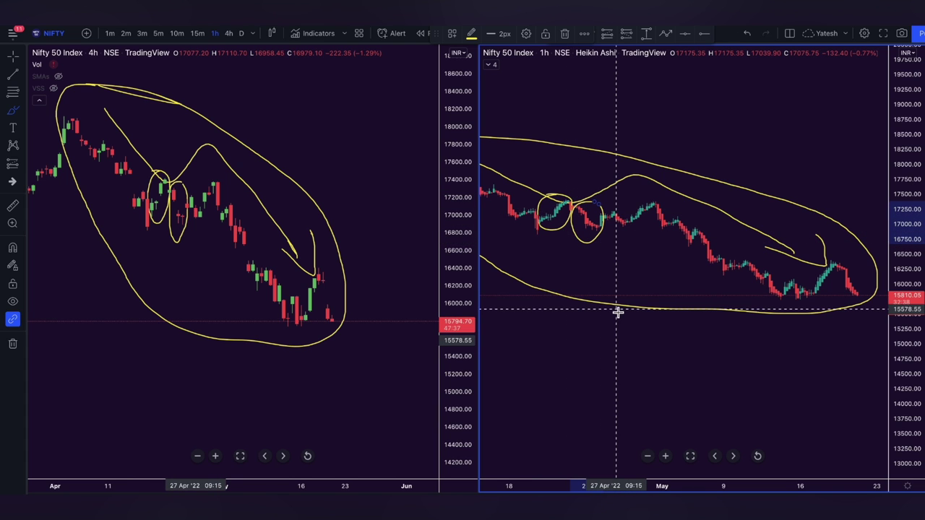
pyautogui.moveTo(665, 205)
pyautogui.mouseDown()
pyautogui.moveTo(657, 231)
pyautogui.moveTo(672, 221)
pyautogui.moveTo(662, 199)
pyautogui.mouseUp()
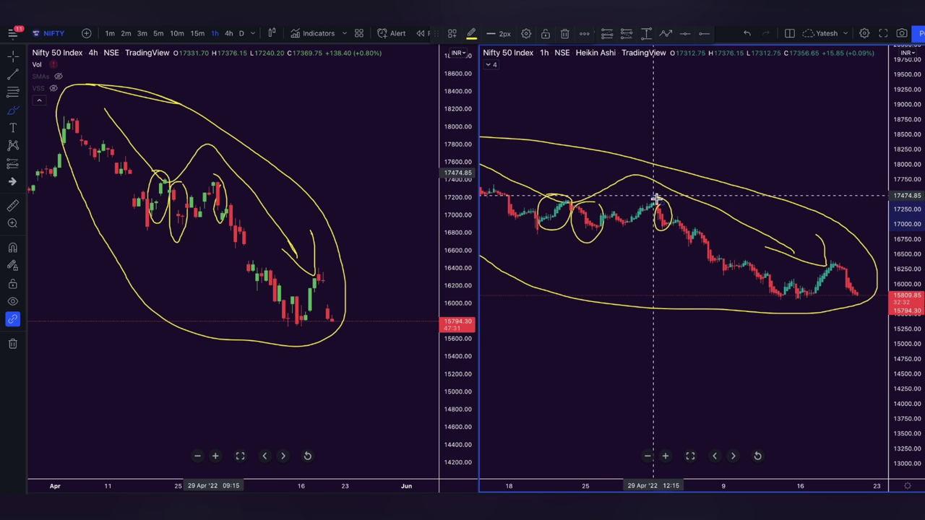
pyautogui.moveTo(826, 251)
pyautogui.mouseDown()
pyautogui.moveTo(823, 299)
pyautogui.moveTo(845, 256)
pyautogui.moveTo(818, 238)
pyautogui.mouseUp()
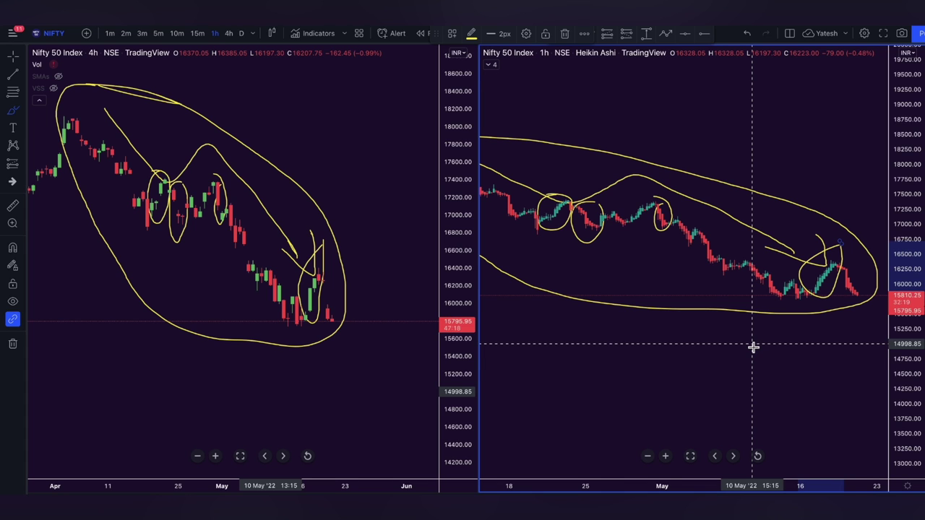
# Brush an alpha-shaped mark below the candles and a large tick above them, and encircle the May decline on both charts.
pyautogui.moveTo(650, 267)
pyautogui.mouseDown()
pyautogui.moveTo(643, 286)
pyautogui.moveTo(611, 282)
pyautogui.moveTo(627, 270)
pyautogui.moveTo(663, 299)
pyautogui.mouseUp()
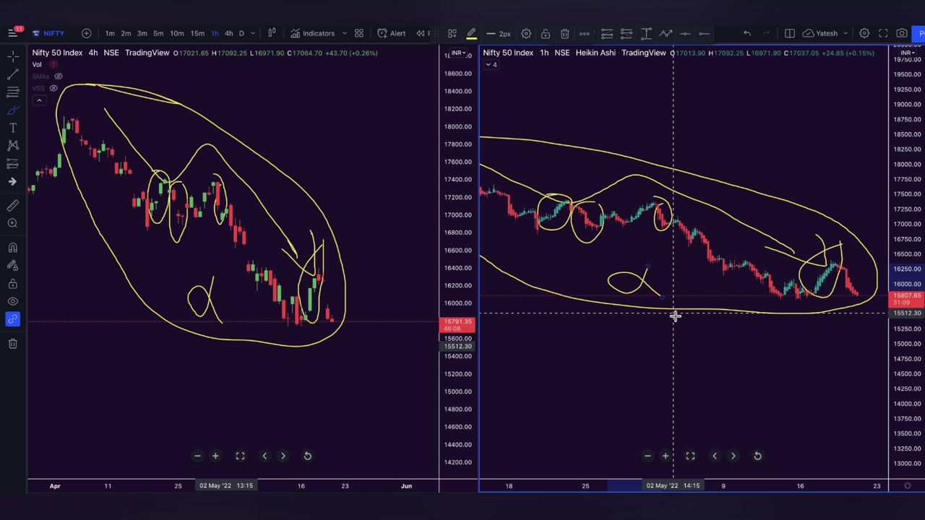
pyautogui.click(404, 220)
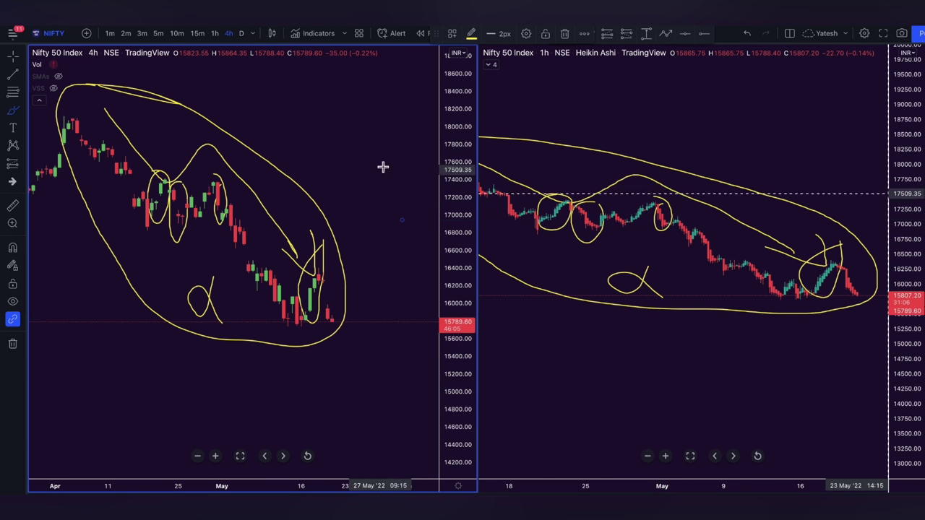
pyautogui.moveTo(595, 113)
pyautogui.mouseDown()
pyautogui.moveTo(766, 113)
pyautogui.moveTo(859, 88)
pyautogui.mouseUp()
pyautogui.moveTo(283, 136)
pyautogui.mouseDown()
pyautogui.moveTo(378, 334)
pyautogui.moveTo(374, 136)
pyautogui.moveTo(244, 144)
pyautogui.mouseUp()
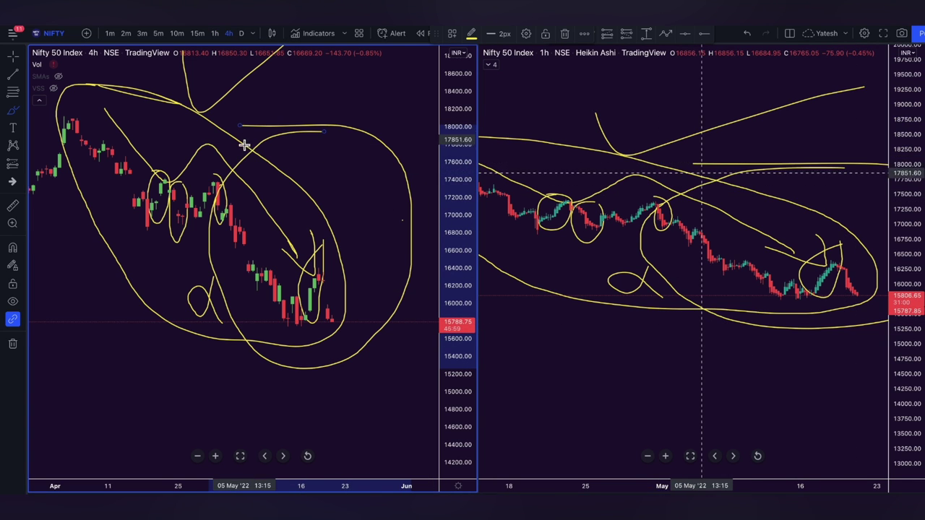
pyautogui.click(684, 211)
pyautogui.moveTo(685, 211)
pyautogui.mouseDown()
pyautogui.moveTo(696, 275)
pyautogui.moveTo(776, 311)
pyautogui.moveTo(798, 242)
pyautogui.moveTo(682, 202)
pyautogui.mouseUp()
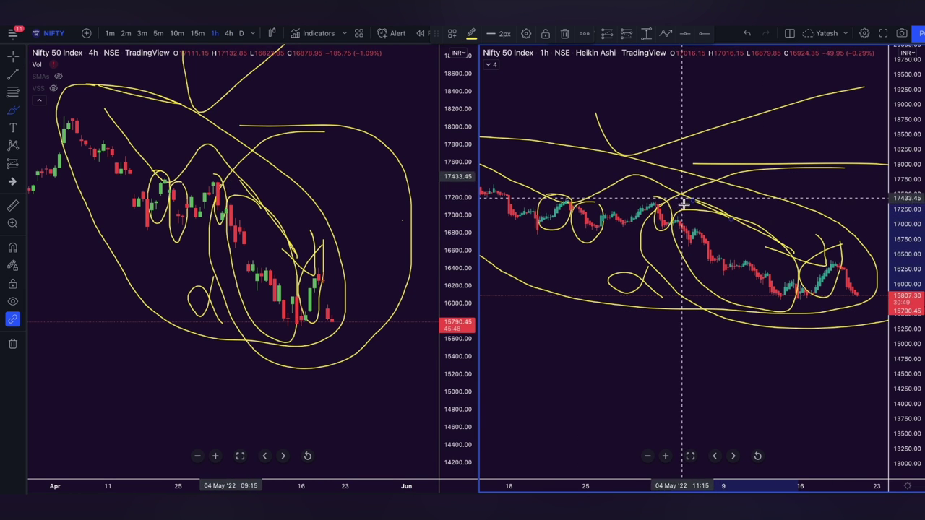
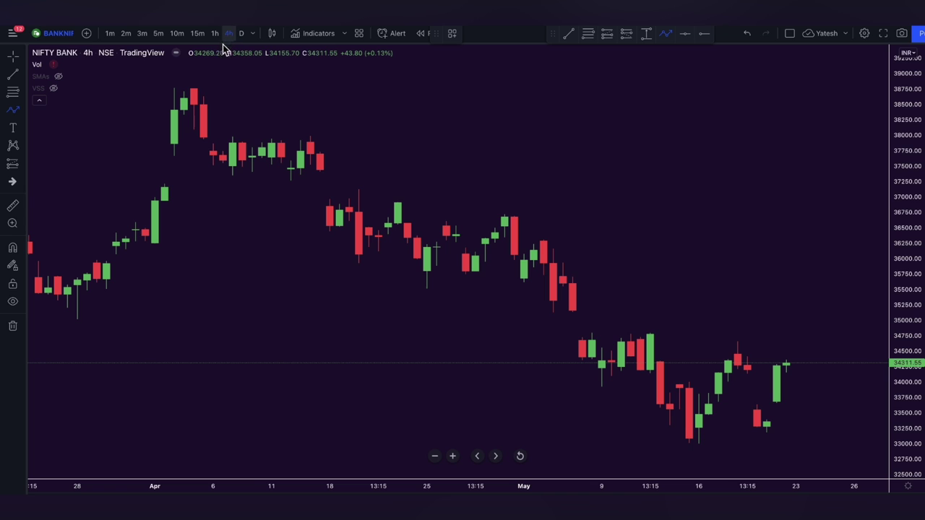
# Draw a four-point path on the 4-hour Nifty Bank chart from the early-April high down to the low near 36,000.
pyautogui.click(184, 88)
pyautogui.click(235, 177)
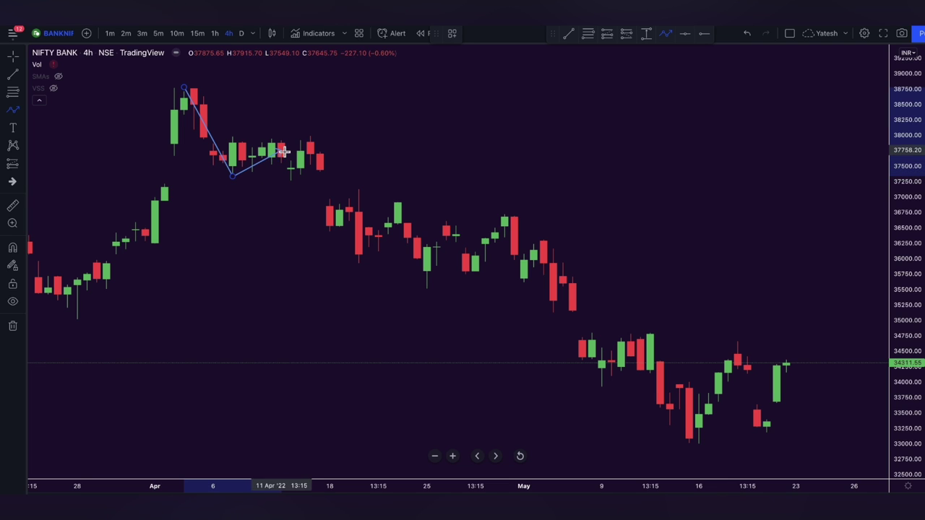
pyautogui.click(309, 136)
pyautogui.doubleClick(359, 261)
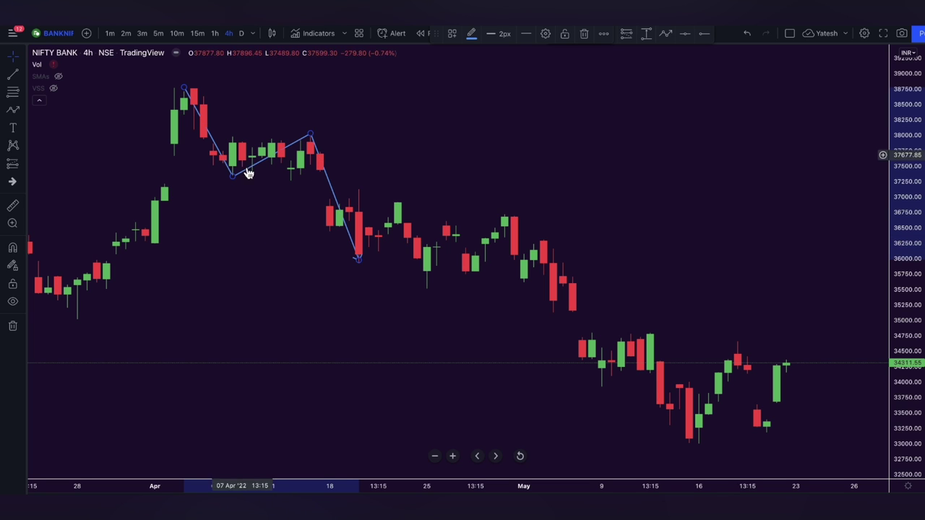
# Change the Nifty Bank chart to Heikin Ashi candles and deselect the drawn path.
pyautogui.click(273, 35)
pyautogui.click(312, 188)
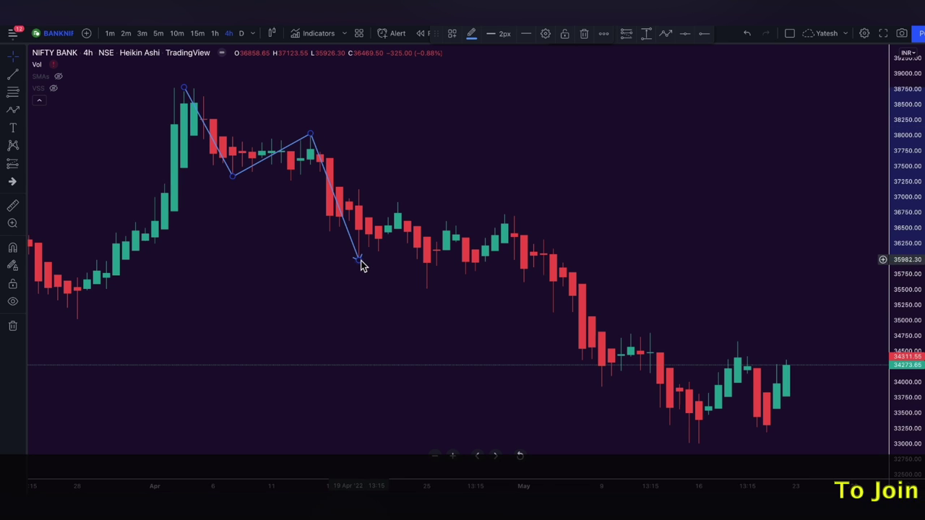
pyautogui.click(283, 232)
pyautogui.scroll(-1, 284, 233)
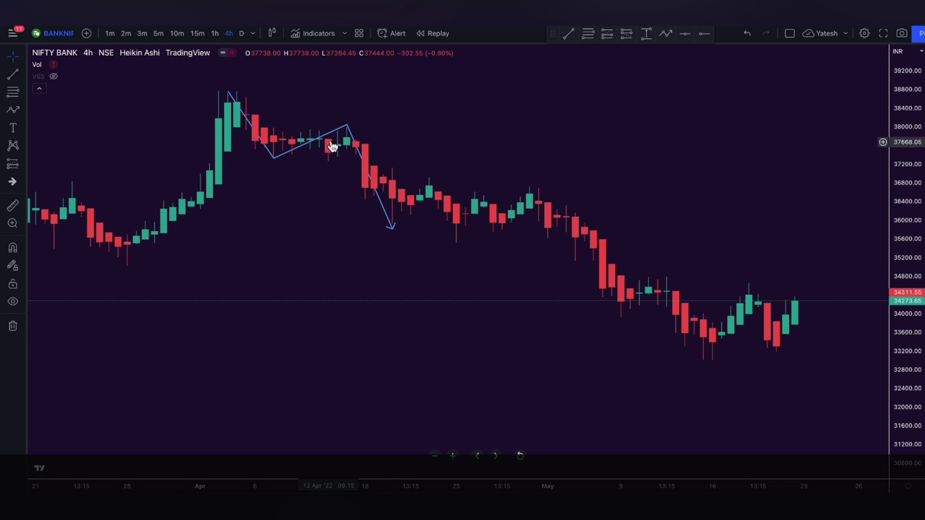
# Add a Moving Average Exponential indicator to the Nifty Bank chart and set its length to 10.
pyautogui.click(318, 35)
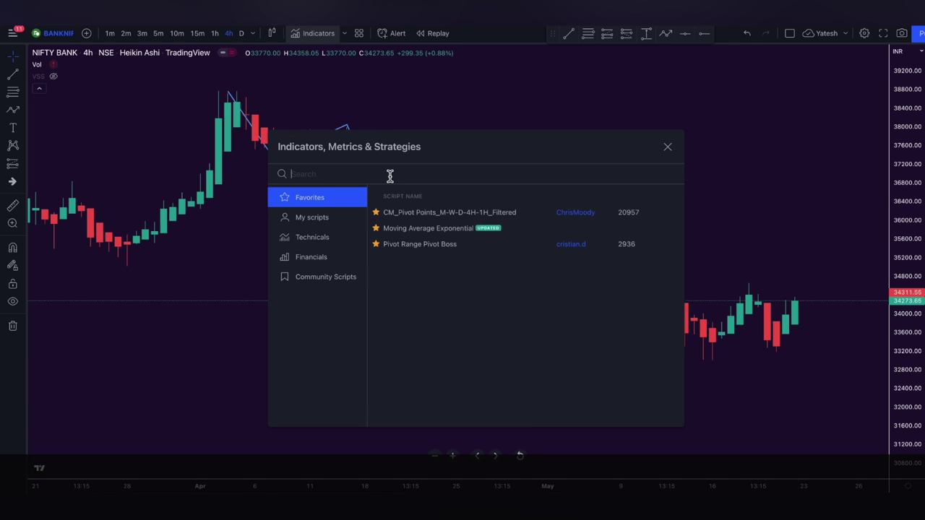
pyautogui.write('ema')
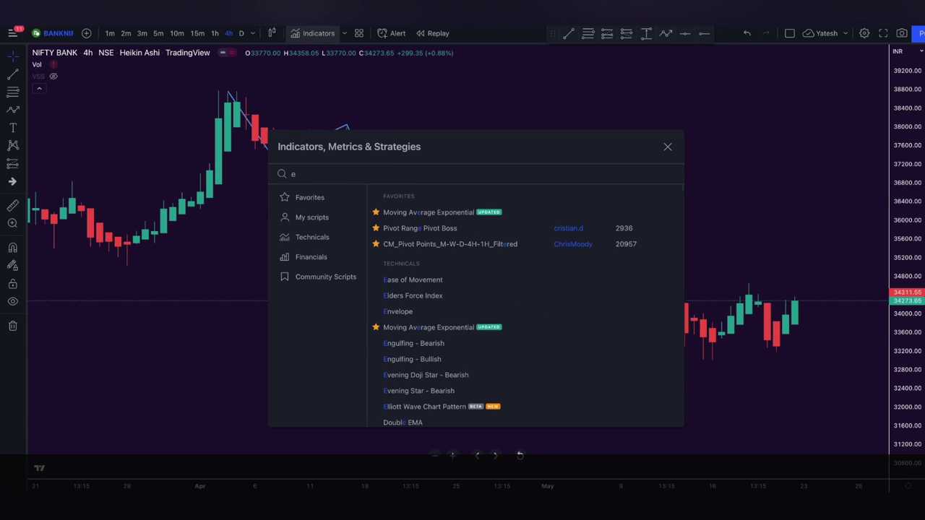
pyautogui.click(421, 214)
pyautogui.press('Escape')
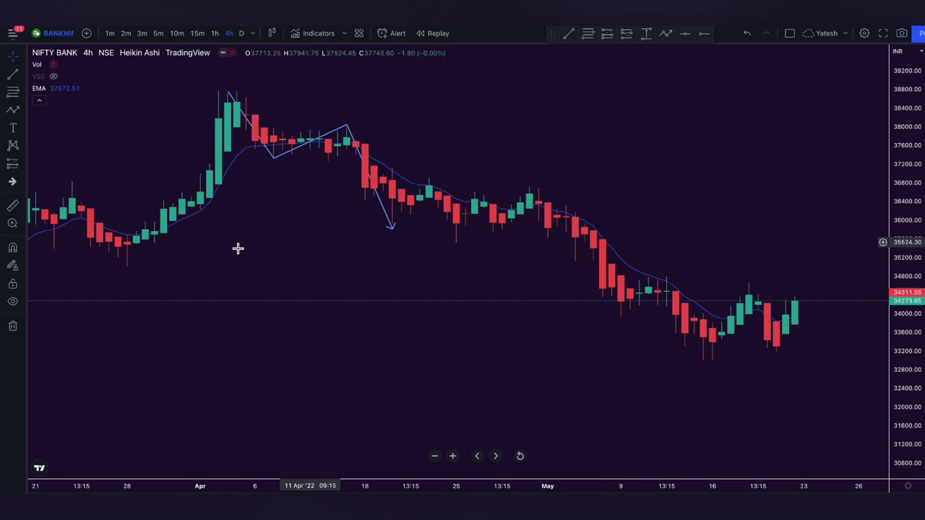
pyautogui.moveTo(70, 95)
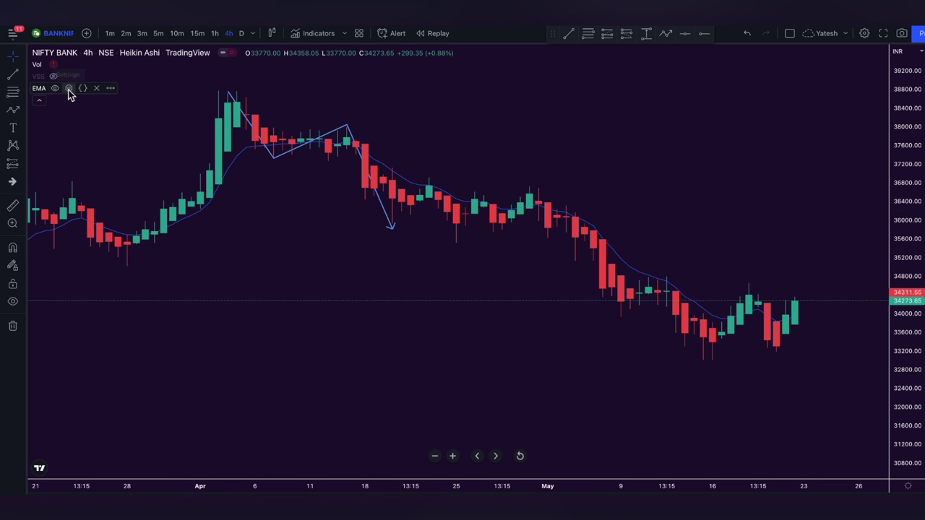
pyautogui.click(68, 88)
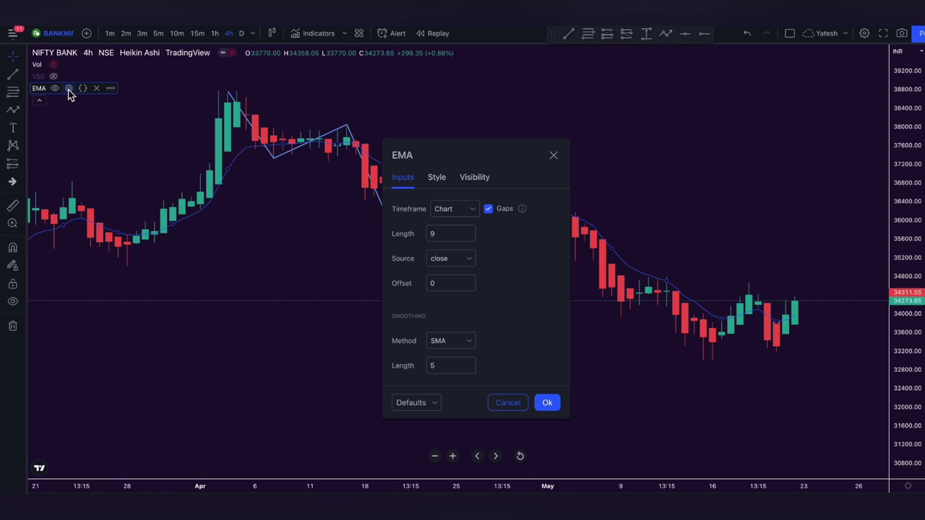
pyautogui.click(441, 233)
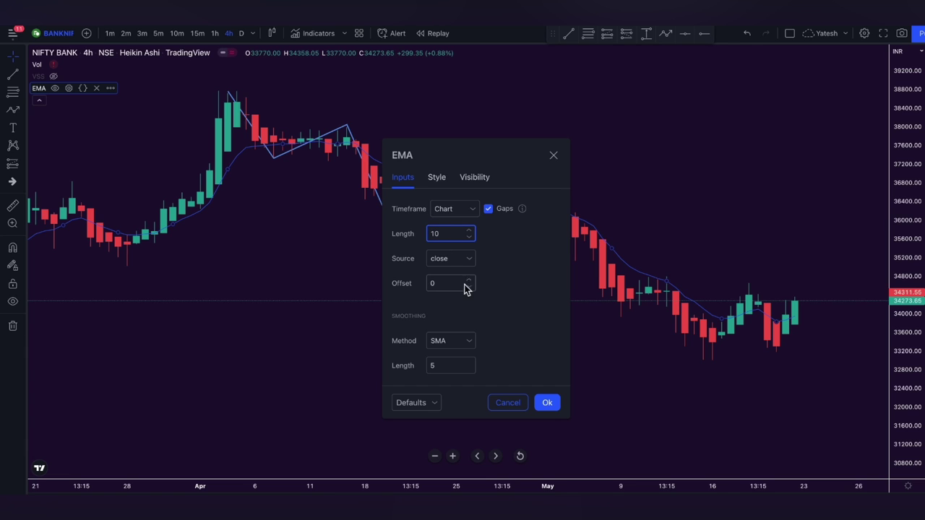
pyautogui.click(548, 410)
# Style the 10-period EMA as a yellow line in the third thickness, and dismiss the promotional notice.
pyautogui.click(437, 180)
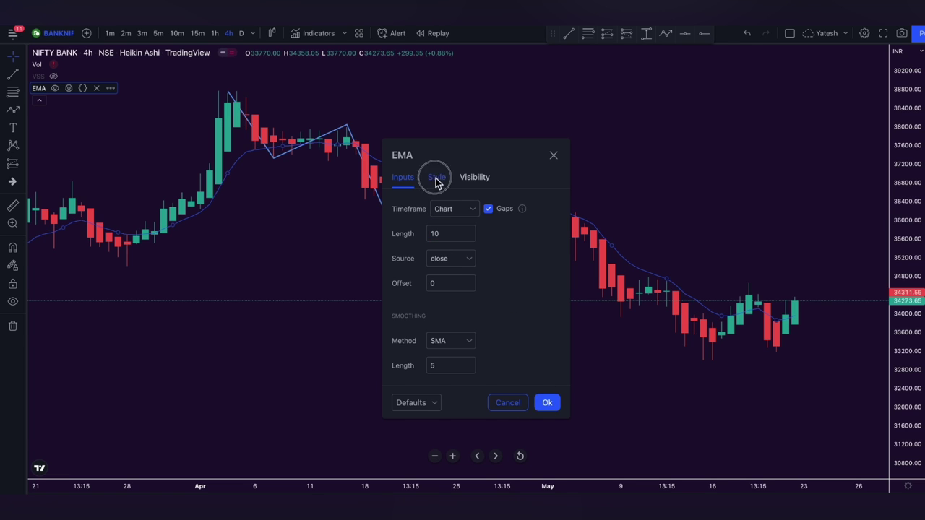
pyautogui.click(488, 210)
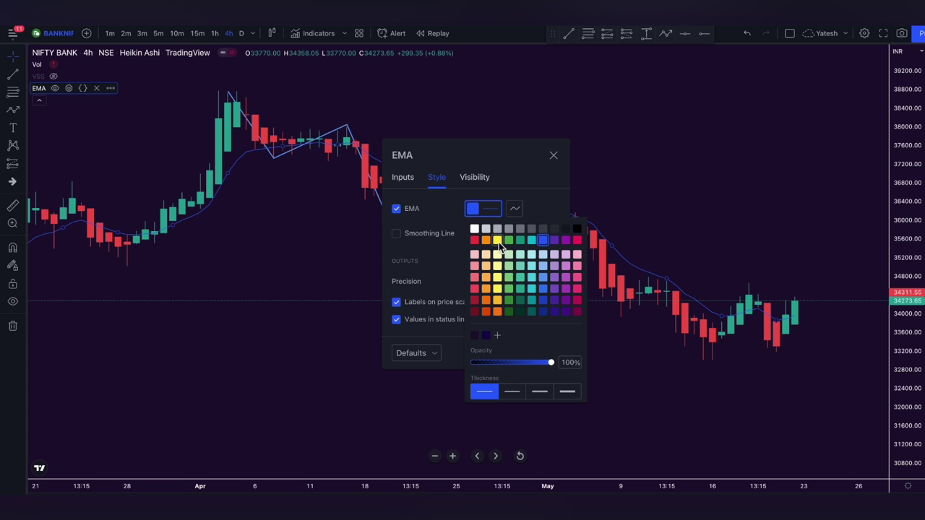
pyautogui.click(498, 241)
pyautogui.click(542, 394)
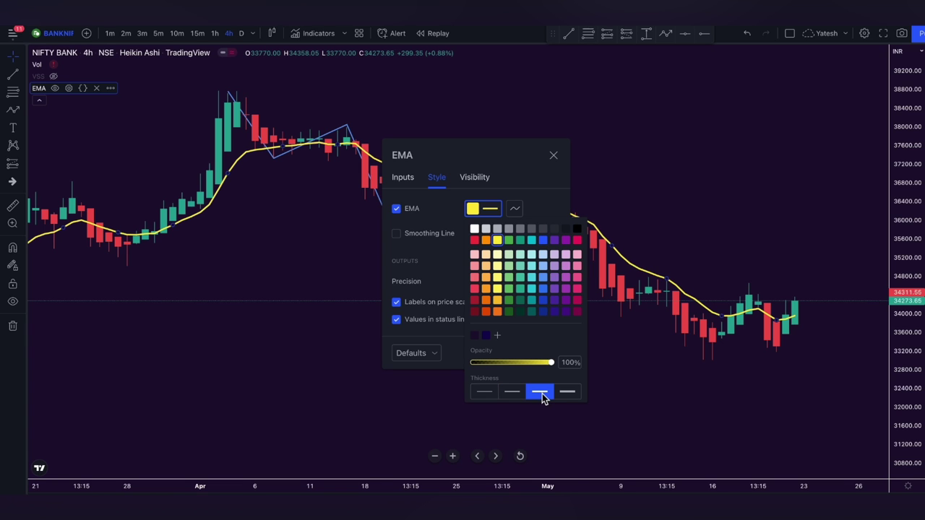
pyautogui.click(398, 407)
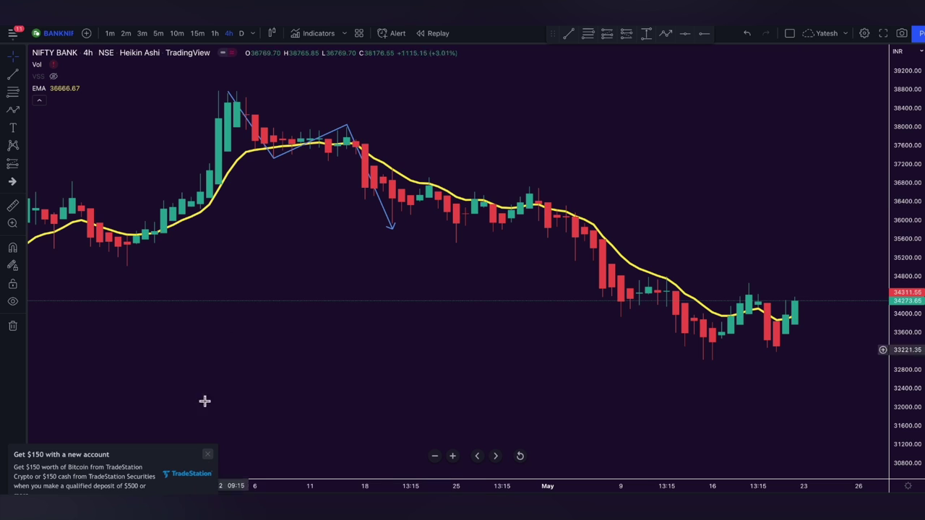
pyautogui.click(208, 454)
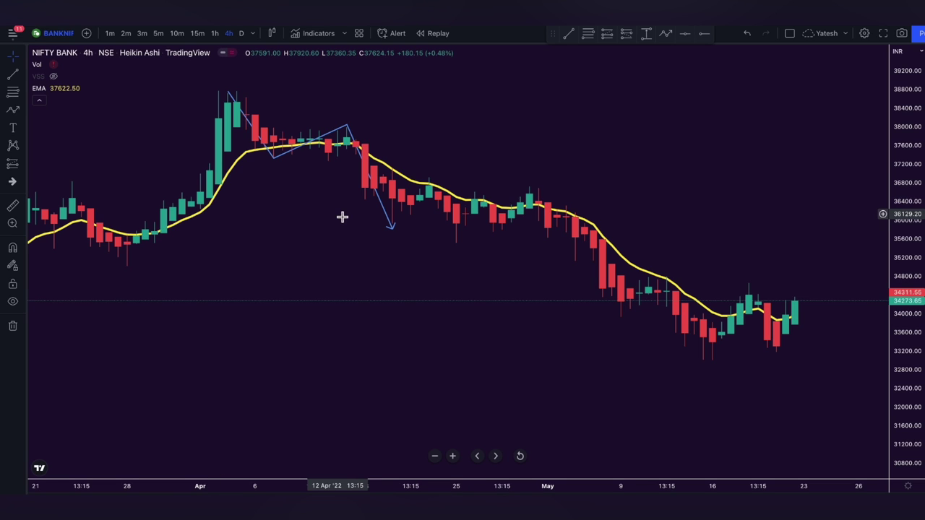
# Add a second Moving Average Exponential indicator to the chart and set its length to 30.
pyautogui.click(316, 34)
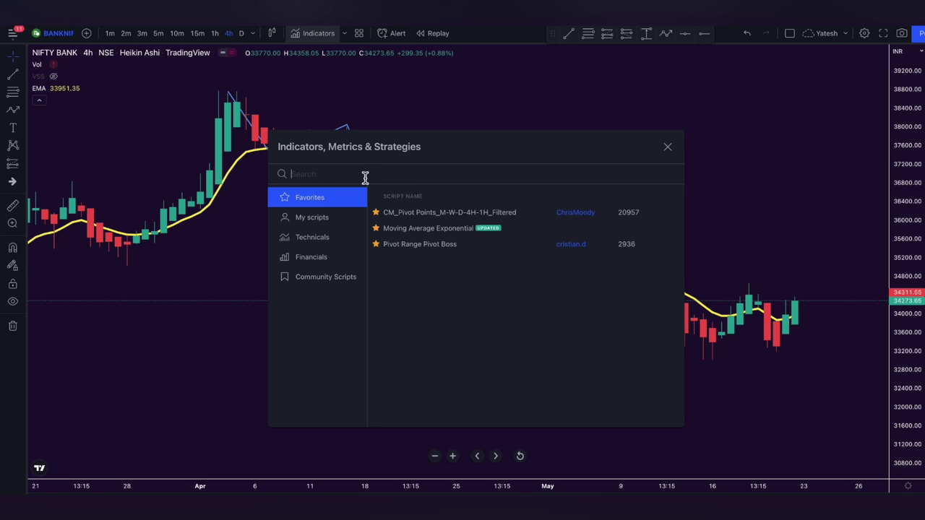
pyautogui.write('ema')
pyautogui.click(427, 213)
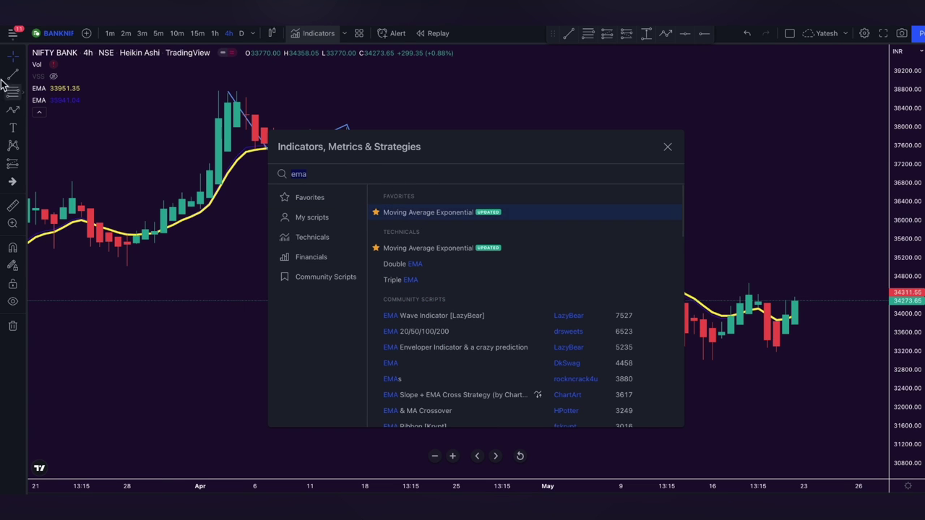
pyautogui.click(69, 102)
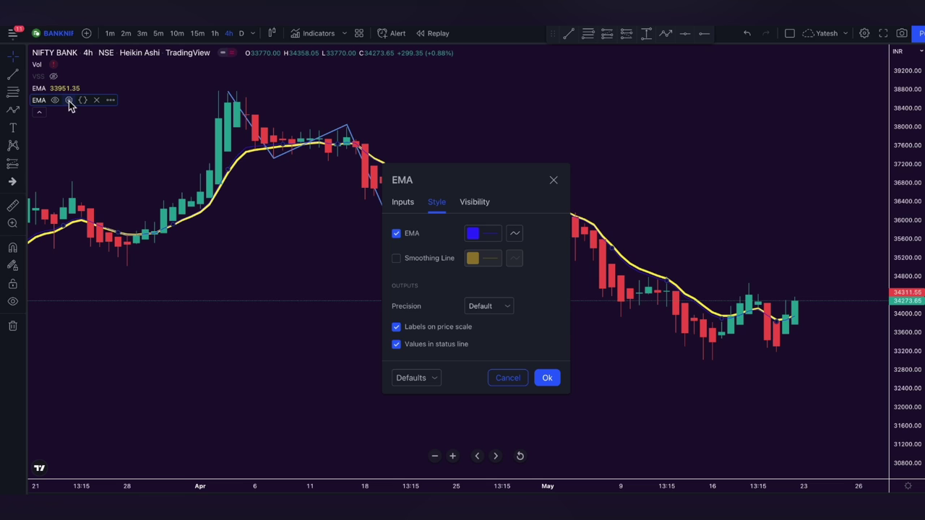
pyautogui.click(403, 204)
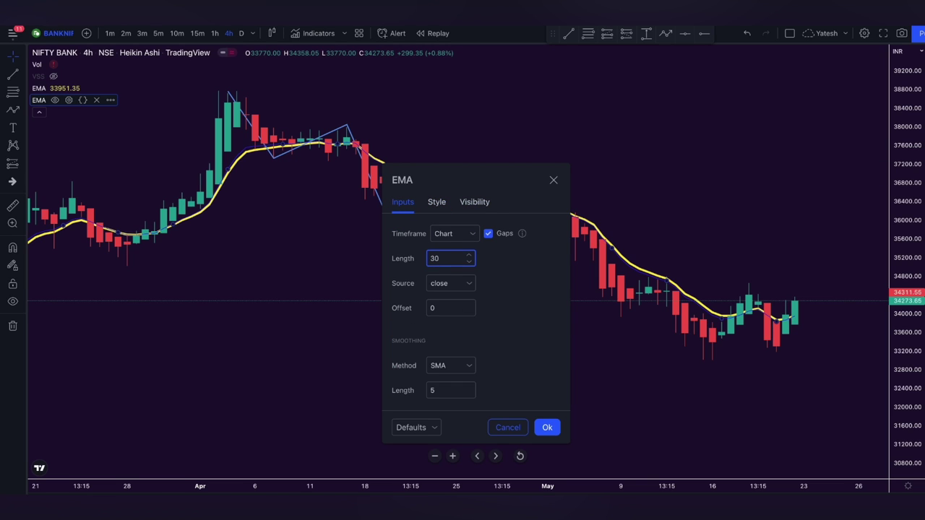
pyautogui.write('30')
# Style the 30-period EMA as a red line in the greatest thickness and close its settings.
pyautogui.click(437, 202)
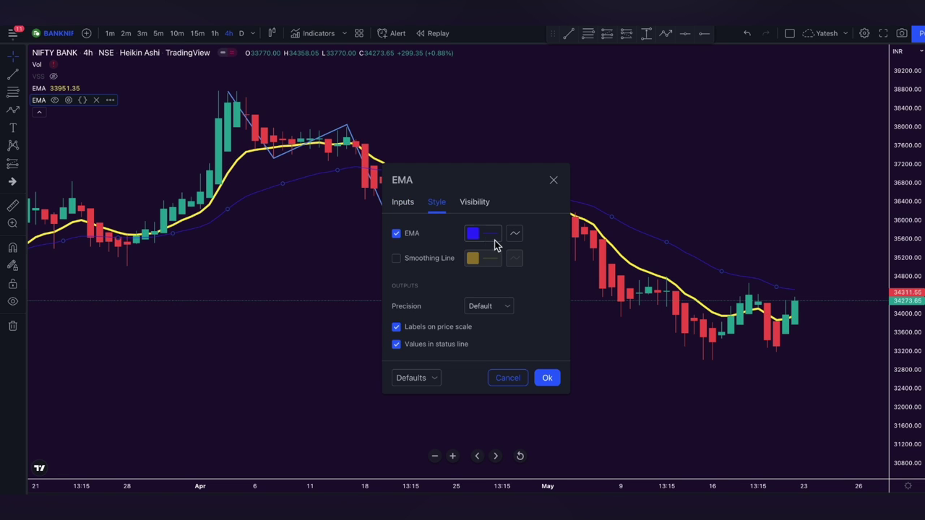
pyautogui.click(482, 234)
pyautogui.click(474, 266)
pyautogui.click(539, 417)
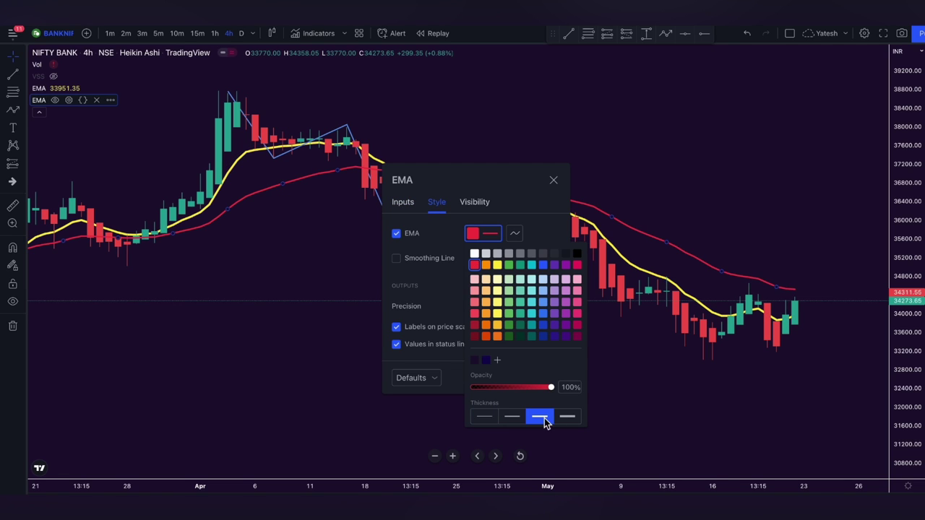
pyautogui.click(567, 417)
pyautogui.press('Escape')
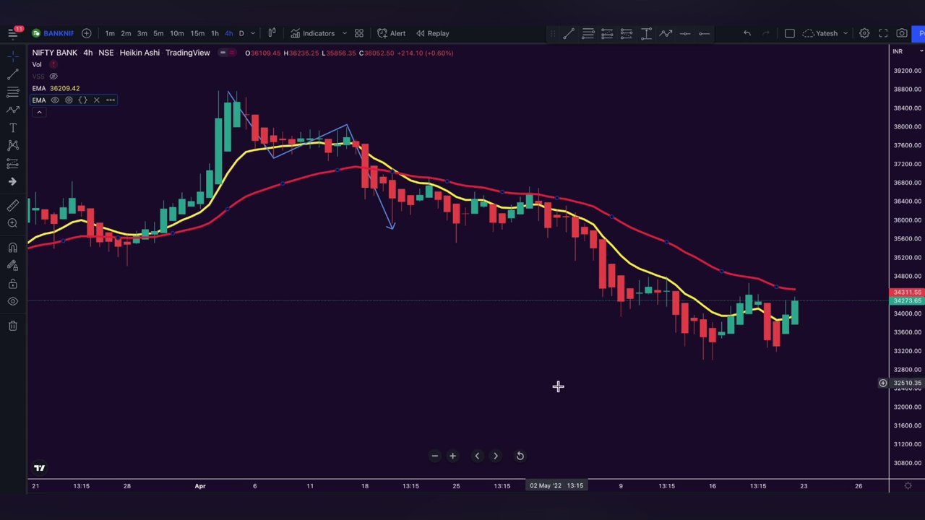
# Draw a four-point path from the early-April high to about 37,360, up to about 38,000 and down to about 36,400.
pyautogui.scroll(2, 280, 261)
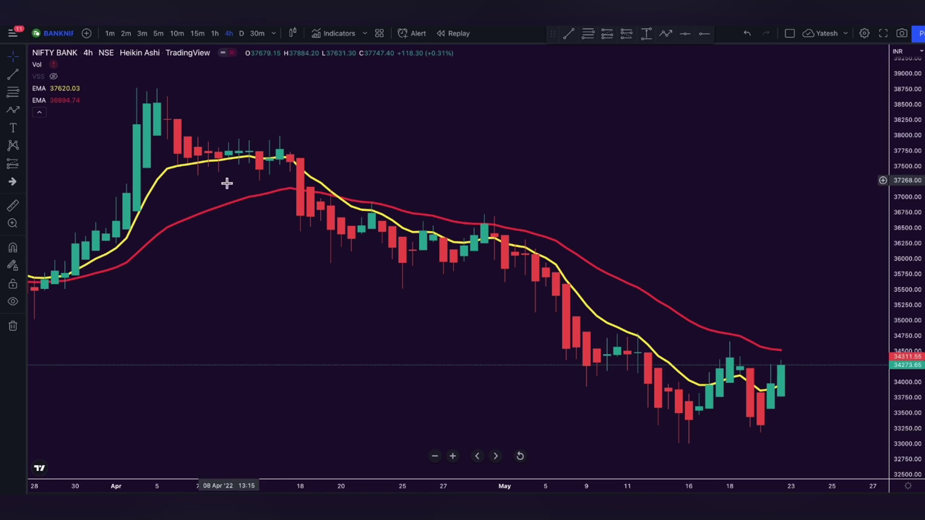
pyautogui.click(12, 109)
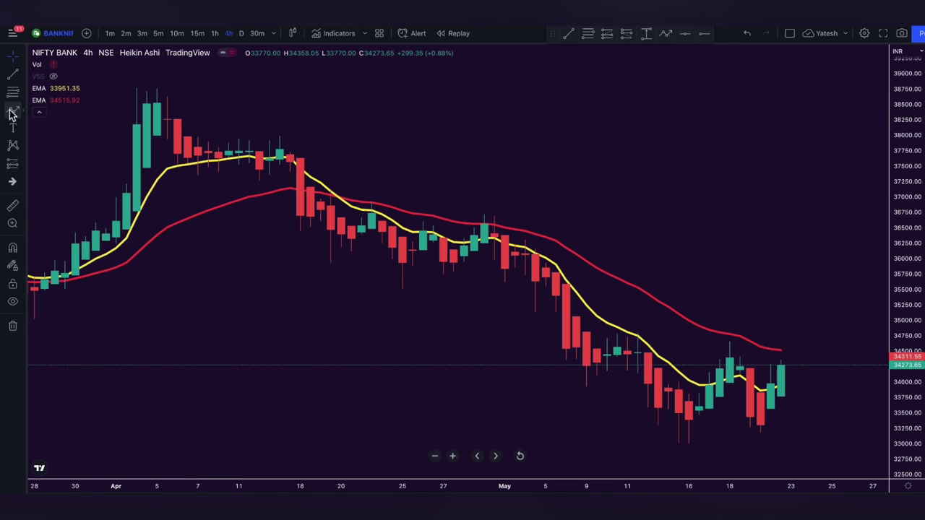
pyautogui.click(138, 92)
pyautogui.click(197, 175)
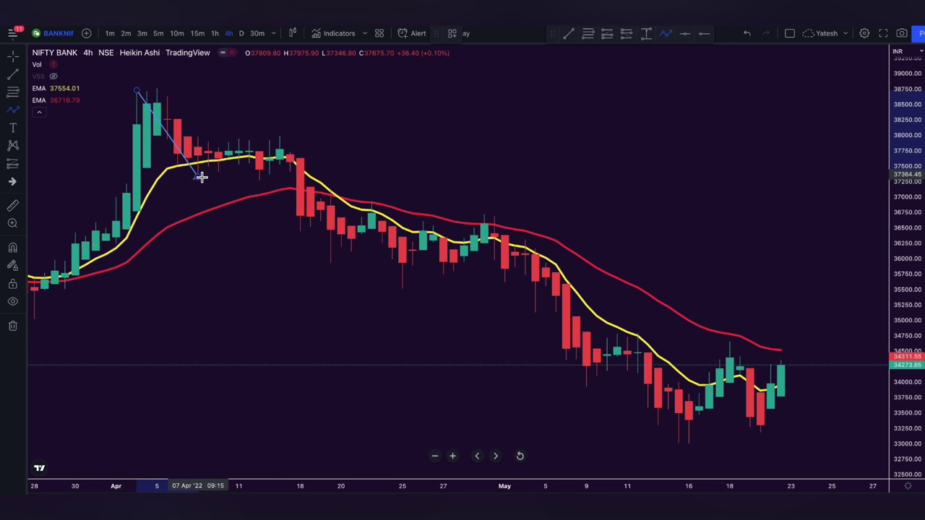
pyautogui.click(280, 140)
pyautogui.doubleClick(300, 231)
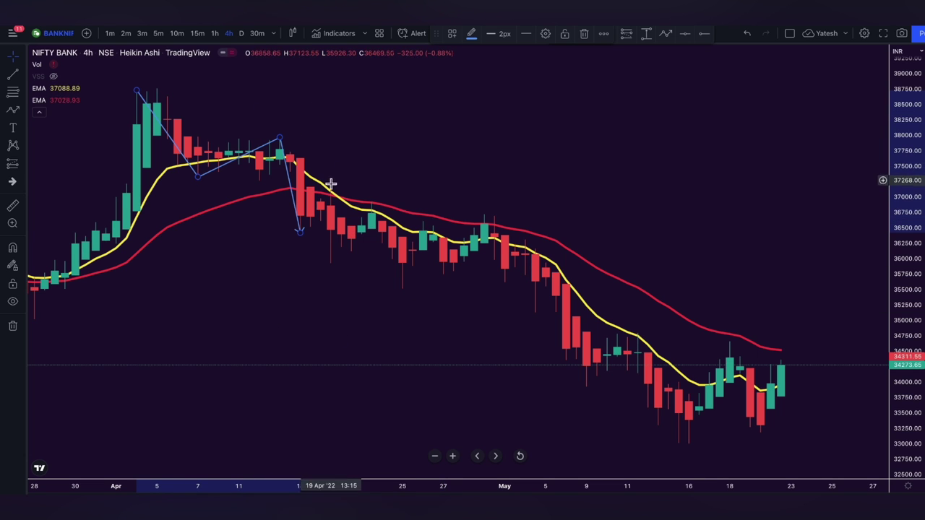
# Switch the Nifty Bank chart to the 1-hour interval with the candles since 26 April in view.
pyautogui.click(216, 34)
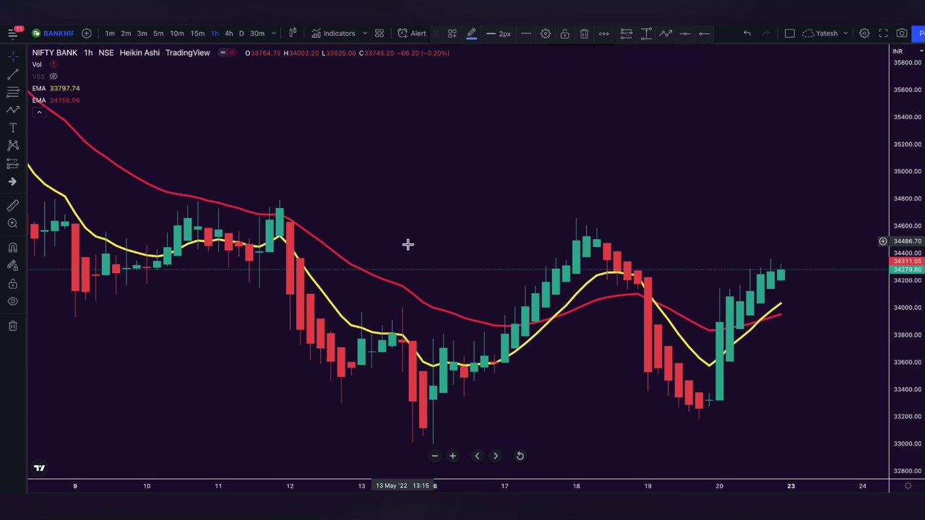
pyautogui.scroll(-3, 380, 195)
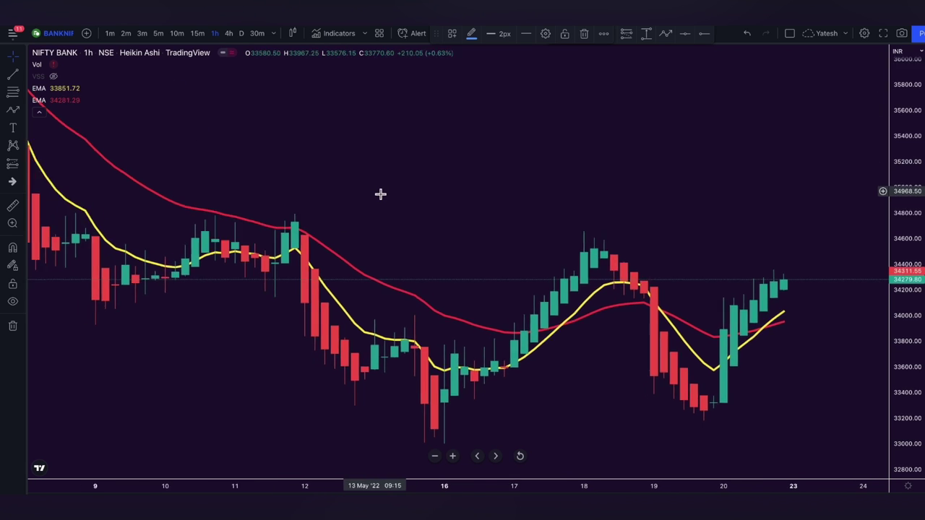
pyautogui.scroll(-4, 393, 208)
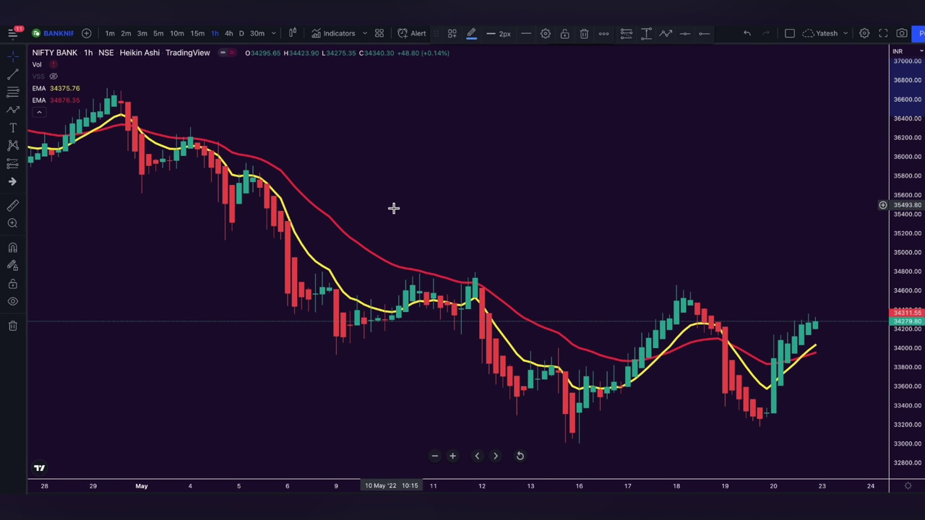
pyautogui.scroll(-3, 393, 208)
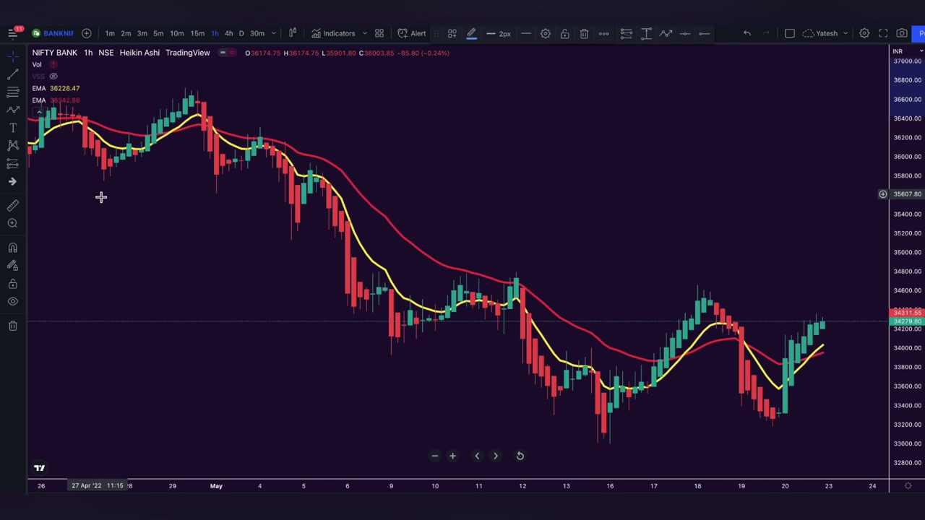
# Brush short marks at the late-April high, the low after it and the 4 May lower high, and erase them.
pyautogui.click(13, 110)
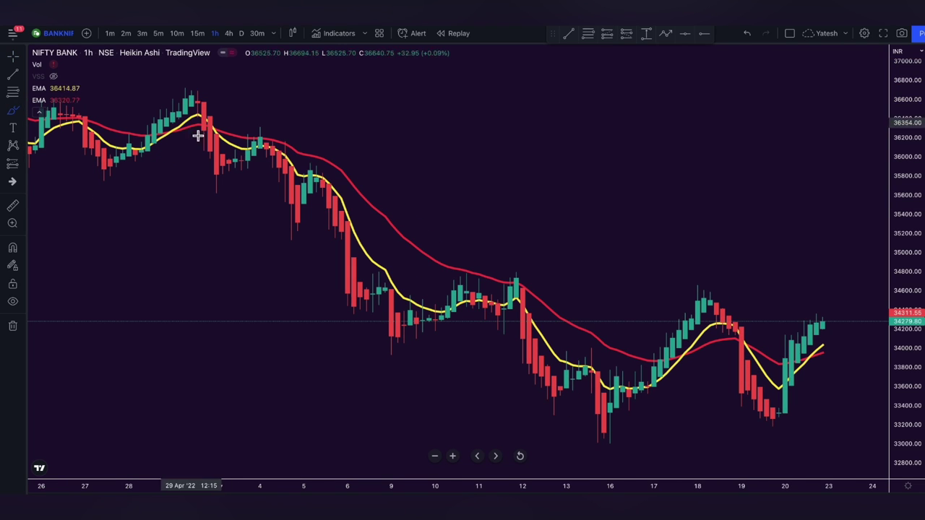
pyautogui.click(185, 90)
pyautogui.click(216, 89)
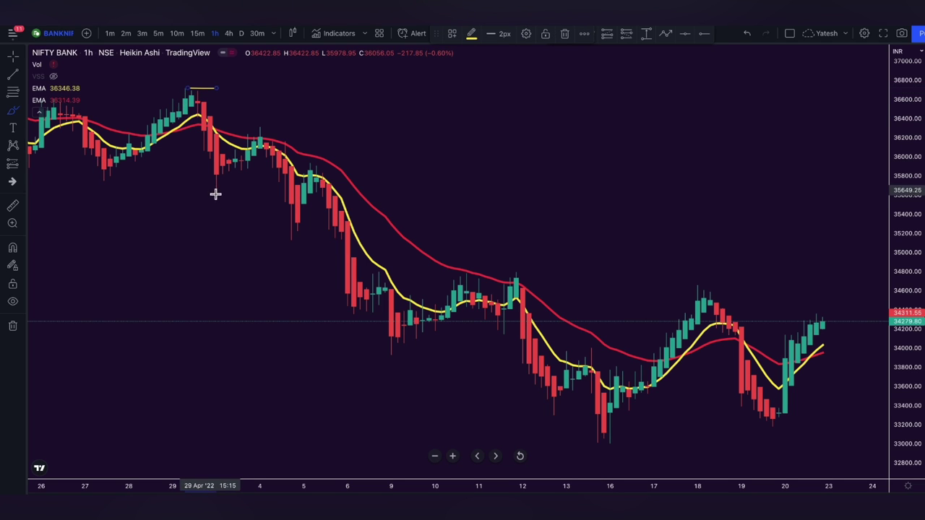
pyautogui.moveTo(211, 192); pyautogui.dragTo(223, 190)
pyautogui.moveTo(251, 129); pyautogui.dragTo(268, 128)
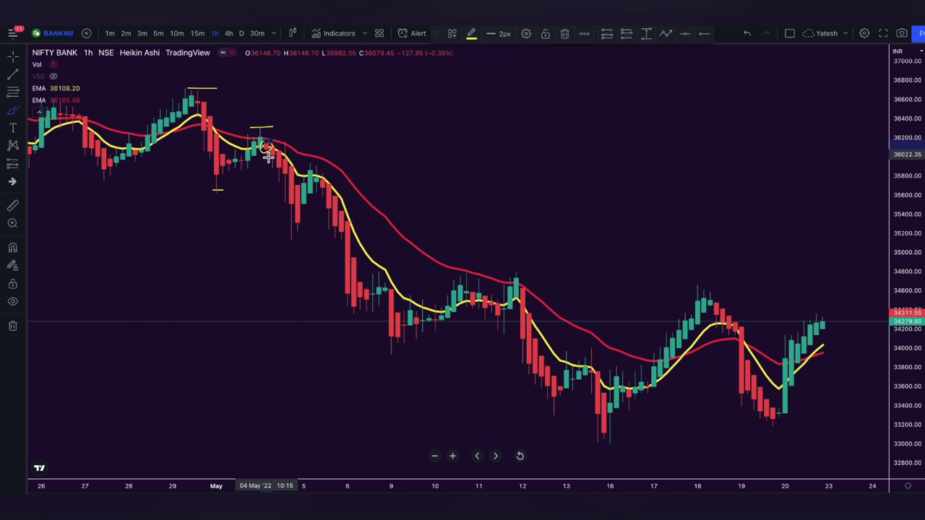
pyautogui.press('Delete')
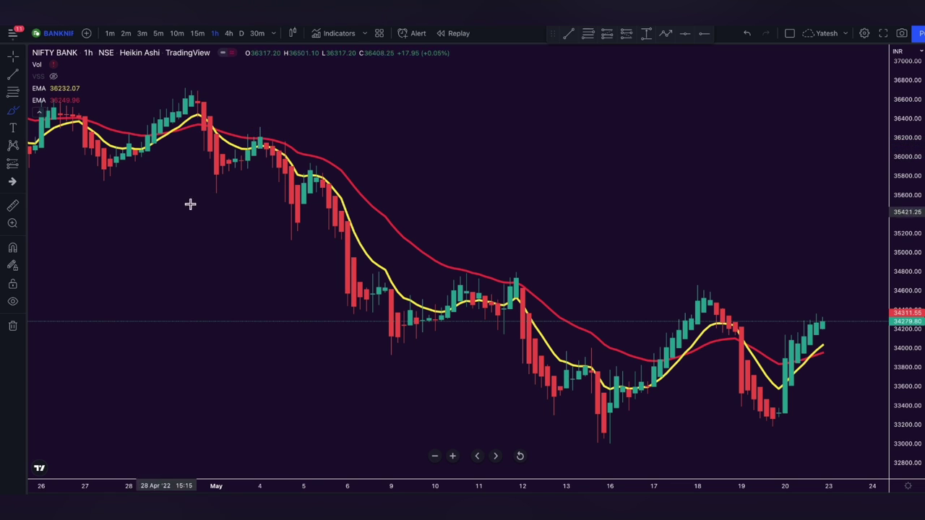
# Brush short lines at the 4 May high and the red candles below it, plus an arrow down to the following low.
pyautogui.click(267, 153)
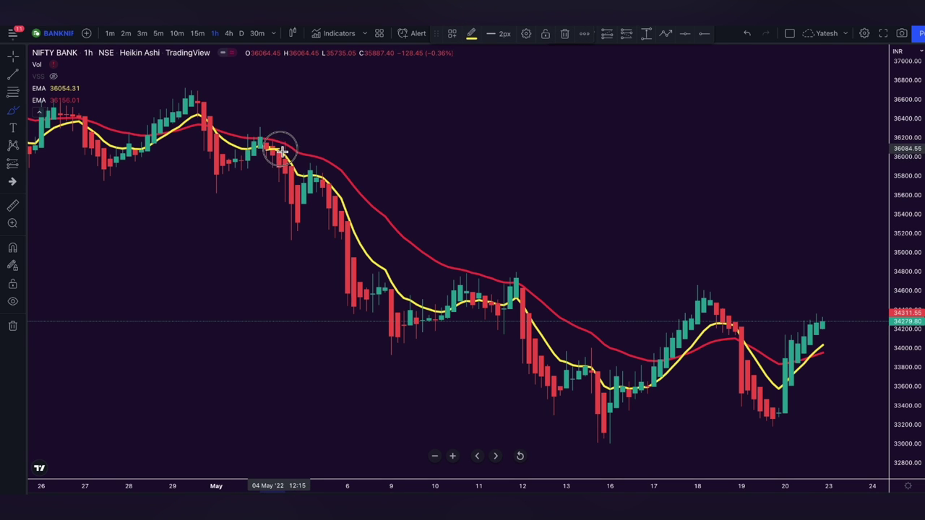
pyautogui.moveTo(253, 132)
pyautogui.mouseDown()
pyautogui.moveTo(289, 128)
pyautogui.moveTo(249, 130)
pyautogui.moveTo(264, 128)
pyautogui.mouseUp()
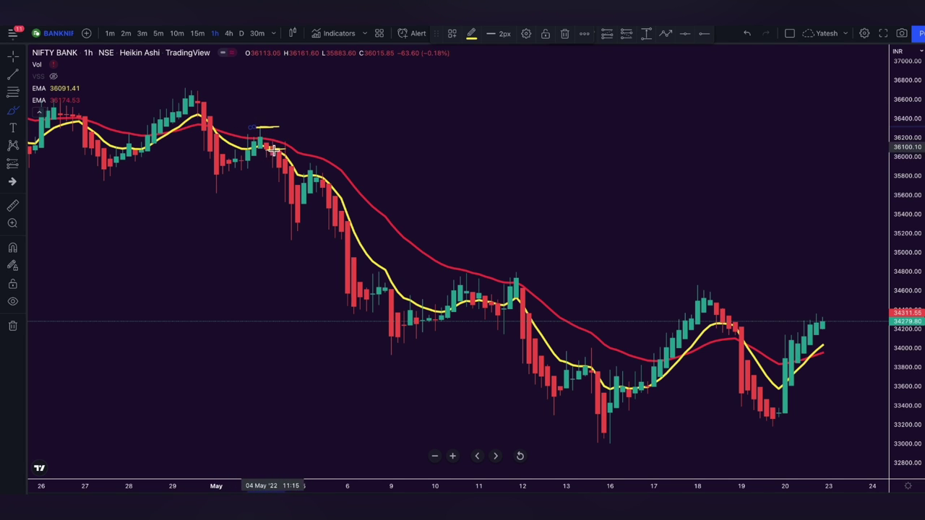
pyautogui.moveTo(258, 158)
pyautogui.mouseDown()
pyautogui.moveTo(277, 181)
pyautogui.moveTo(278, 229)
pyautogui.moveTo(293, 242)
pyautogui.moveTo(296, 220)
pyautogui.mouseUp()
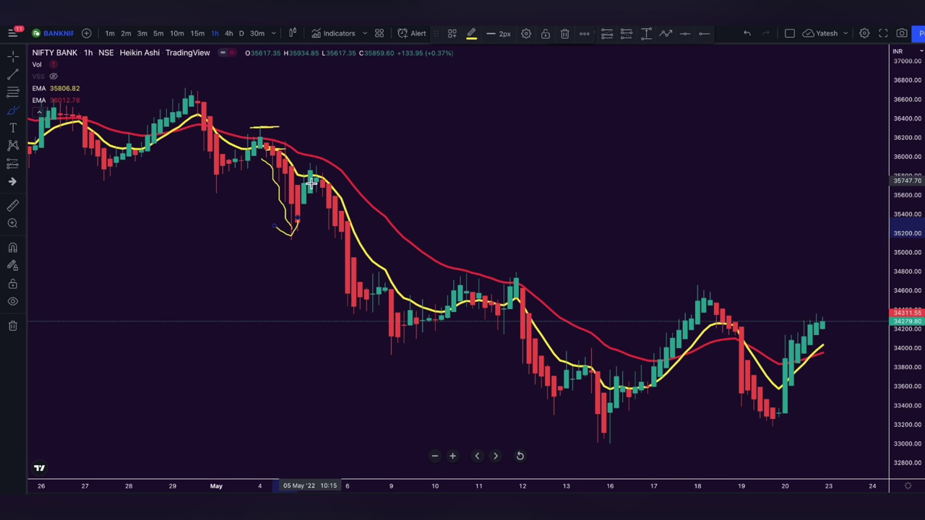
# Encircle the 5 May pullback candles with a mark at their high, and brush an arrow down along the next drop.
pyautogui.moveTo(310, 181)
pyautogui.mouseDown()
pyautogui.moveTo(293, 179)
pyautogui.moveTo(298, 208)
pyautogui.moveTo(312, 189)
pyautogui.moveTo(298, 217)
pyautogui.mouseUp()
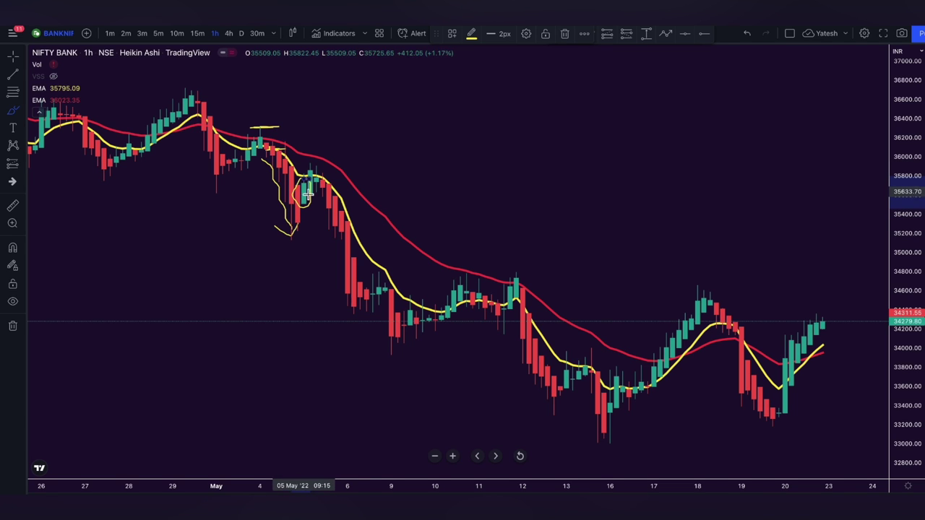
pyautogui.moveTo(318, 177)
pyautogui.mouseDown()
pyautogui.moveTo(295, 182)
pyautogui.moveTo(312, 203)
pyautogui.moveTo(299, 177)
pyautogui.mouseUp()
pyautogui.moveTo(316, 216)
pyautogui.mouseDown()
pyautogui.moveTo(334, 312)
pyautogui.moveTo(345, 296)
pyautogui.mouseUp()
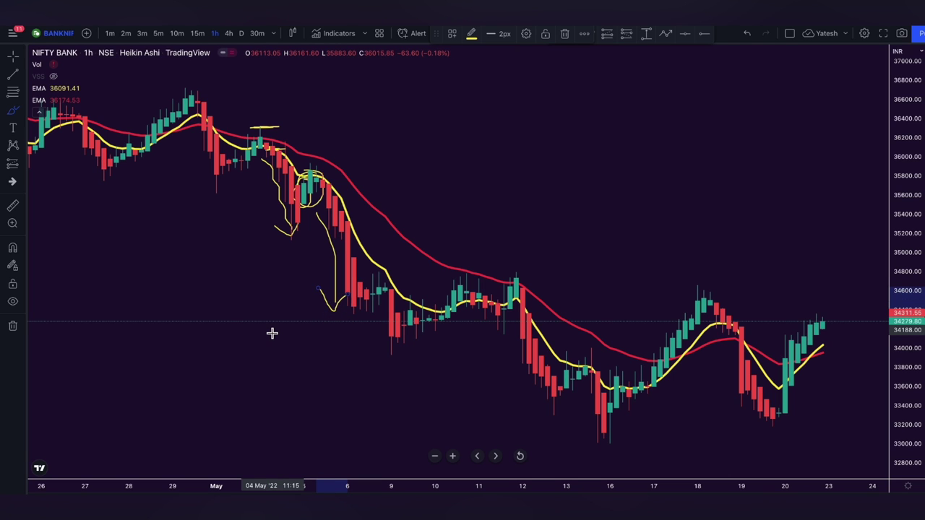
# Clear the brush drawings from the Nifty Bank chart and brush a short mark at the 4 May high.
pyautogui.hotkey('ctrl', 'alt', 'h')
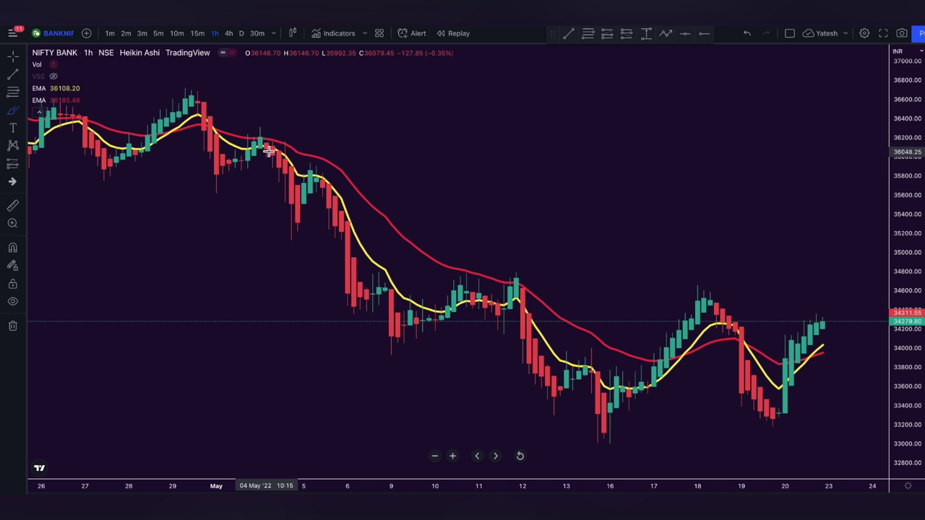
pyautogui.scroll(2, 250, 256)
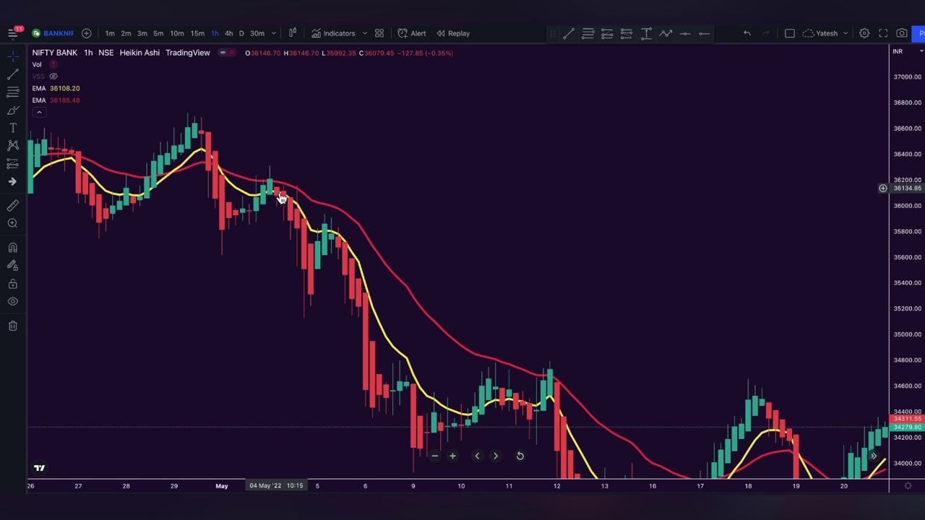
pyautogui.hotkey('alt', 'b')
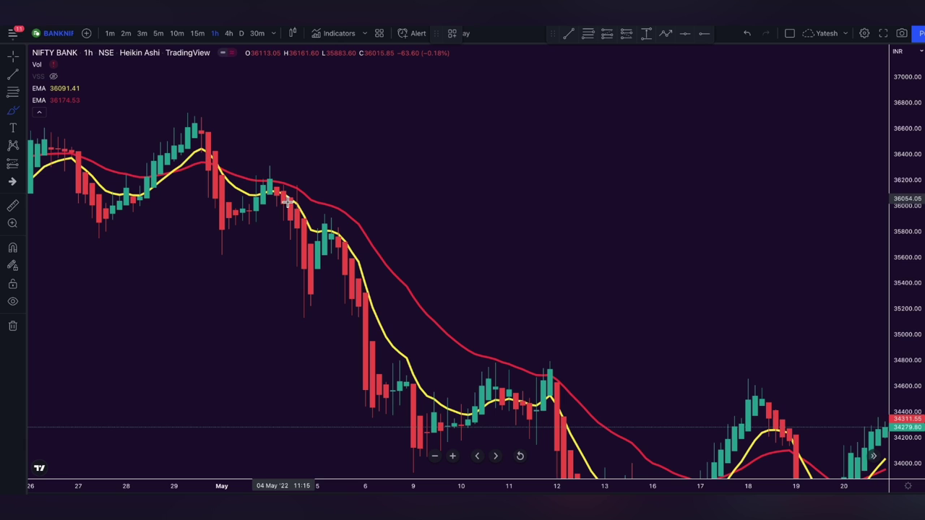
pyautogui.moveTo(262, 170); pyautogui.dragTo(286, 167)
pyautogui.press('Escape')
# Brush a loop, a small arrow and short strokes around the 5 May pullback candles, and undo them.
pyautogui.moveTo(325, 240)
pyautogui.mouseDown()
pyautogui.moveTo(323, 230)
pyautogui.moveTo(310, 240)
pyautogui.moveTo(313, 262)
pyautogui.moveTo(328, 270)
pyautogui.moveTo(323, 233)
pyautogui.mouseUp()
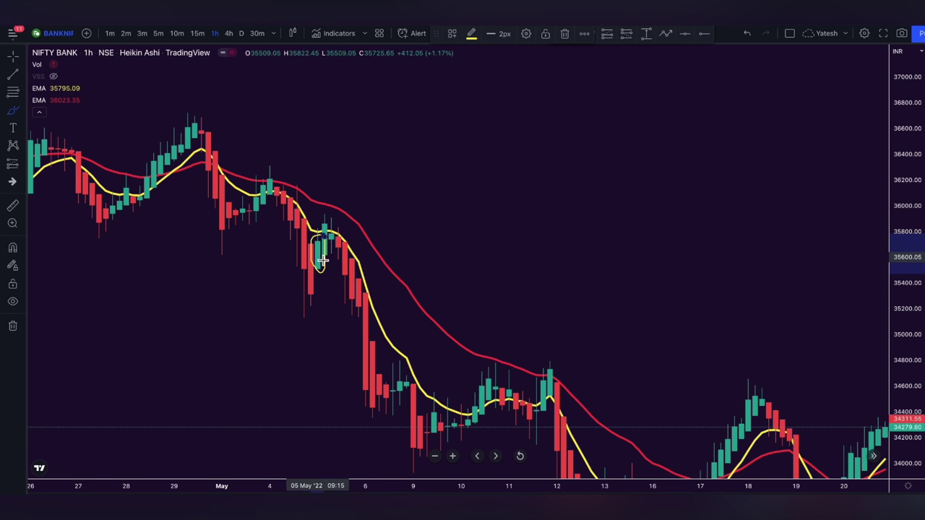
pyautogui.moveTo(335, 237); pyautogui.dragTo(360, 248)
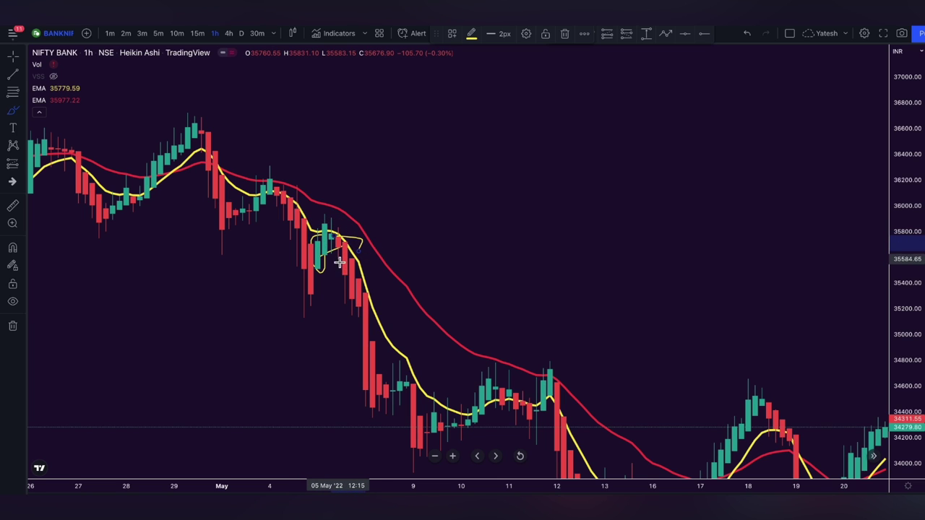
pyautogui.click(339, 269)
pyautogui.moveTo(339, 268)
pyautogui.mouseDown()
pyautogui.moveTo(341, 303)
pyautogui.moveTo(350, 292)
pyautogui.mouseUp()
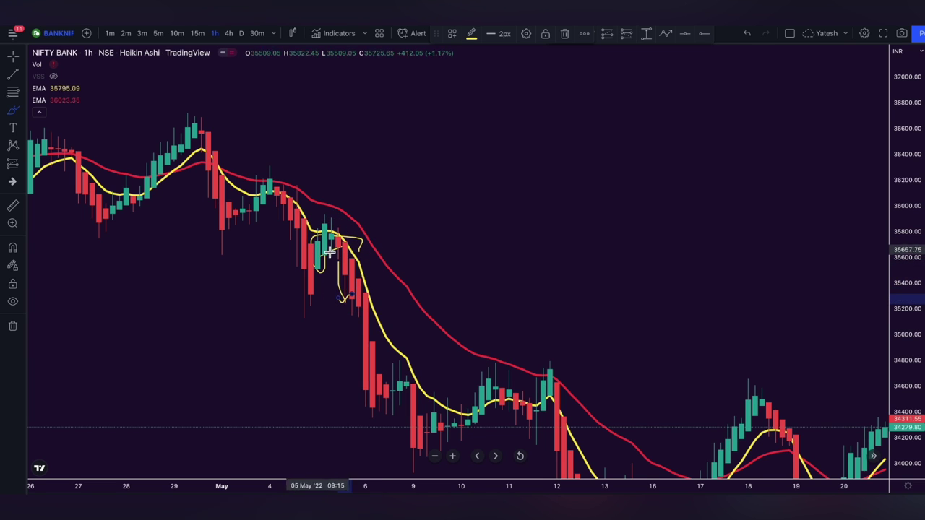
pyautogui.moveTo(321, 248); pyautogui.dragTo(350, 251)
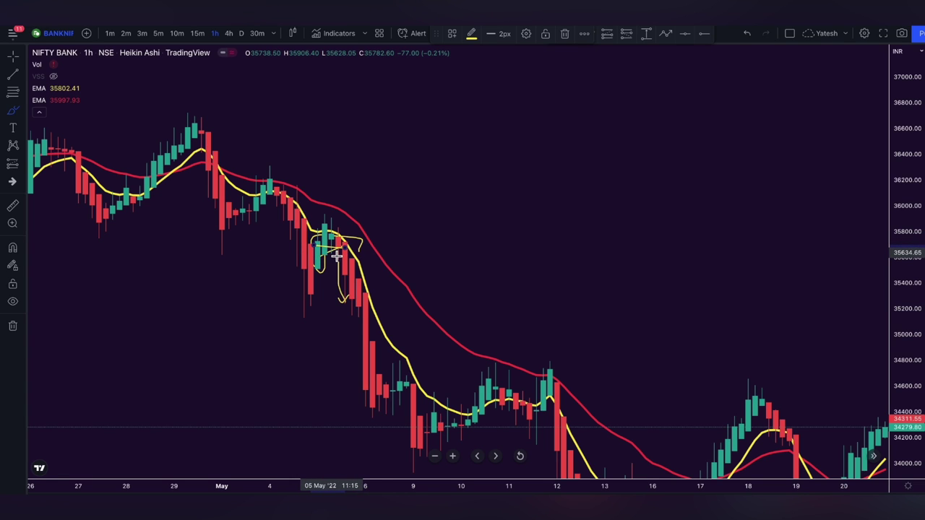
pyautogui.hotkey('ctrl', 'z')
pyautogui.hotkey('ctrl', 'z')
pyautogui.hotkey('ctrl', 'z')
# Encircle the red candle after the 5 May pullback, and brush short lines beside it and at the 5 May high.
pyautogui.moveTo(336, 226)
pyautogui.mouseDown()
pyautogui.moveTo(325, 265)
pyautogui.moveTo(338, 246)
pyautogui.moveTo(334, 225)
pyautogui.moveTo(352, 244)
pyautogui.moveTo(336, 252)
pyautogui.moveTo(344, 296)
pyautogui.moveTo(353, 245)
pyautogui.mouseUp()
pyautogui.hotkey('ctrl', 'z')
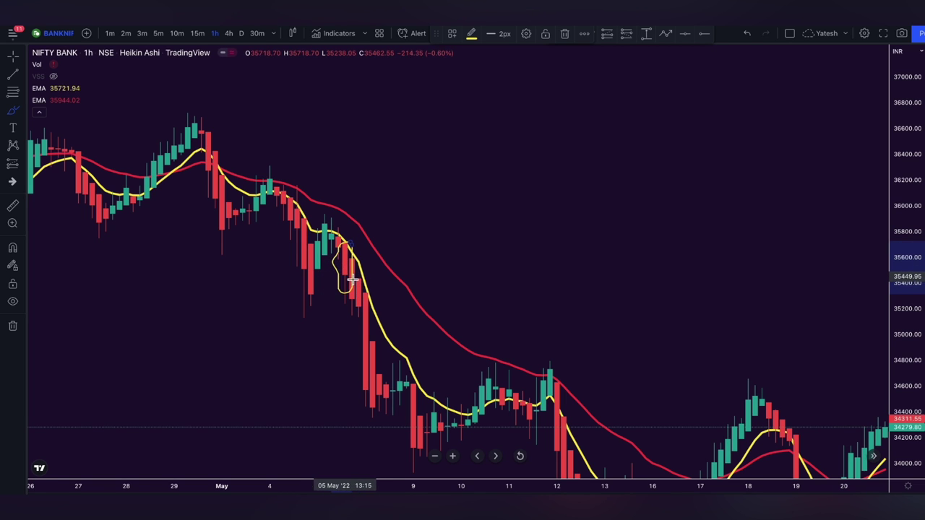
pyautogui.moveTo(351, 279); pyautogui.dragTo(378, 275)
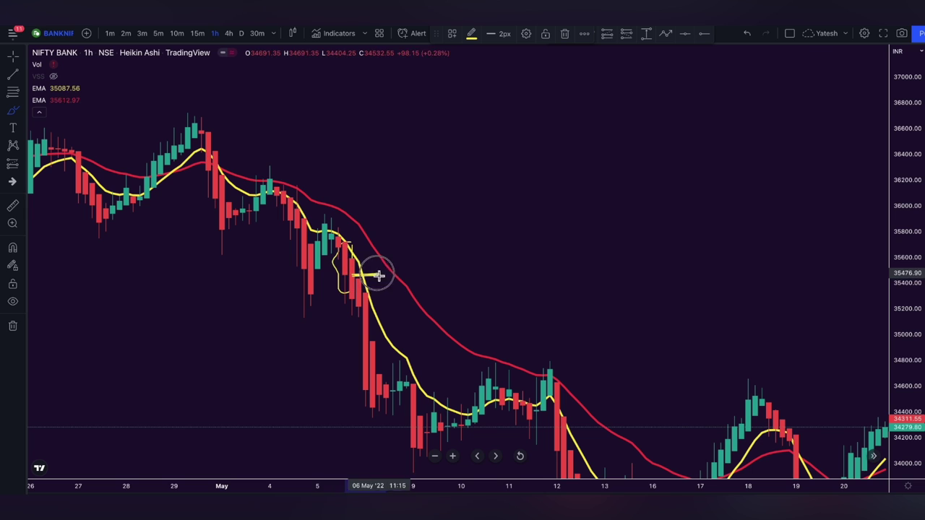
pyautogui.moveTo(320, 214); pyautogui.dragTo(347, 217)
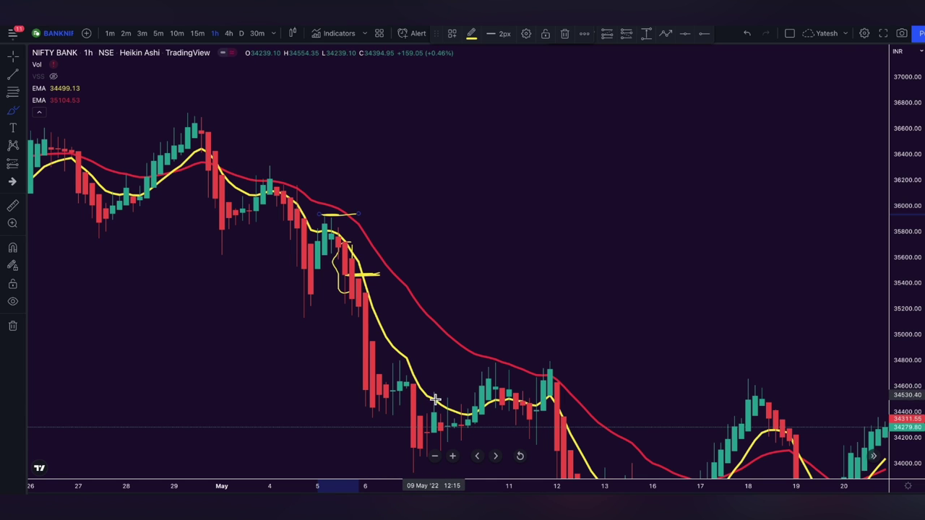
# Encircle the 6 May and 9 May pullback candles, and brush a rising line along the 10 to 11 May candles.
pyautogui.moveTo(442, 416)
pyautogui.mouseDown()
pyautogui.moveTo(439, 397)
pyautogui.moveTo(424, 408)
pyautogui.moveTo(437, 438)
pyautogui.moveTo(449, 432)
pyautogui.mouseUp()
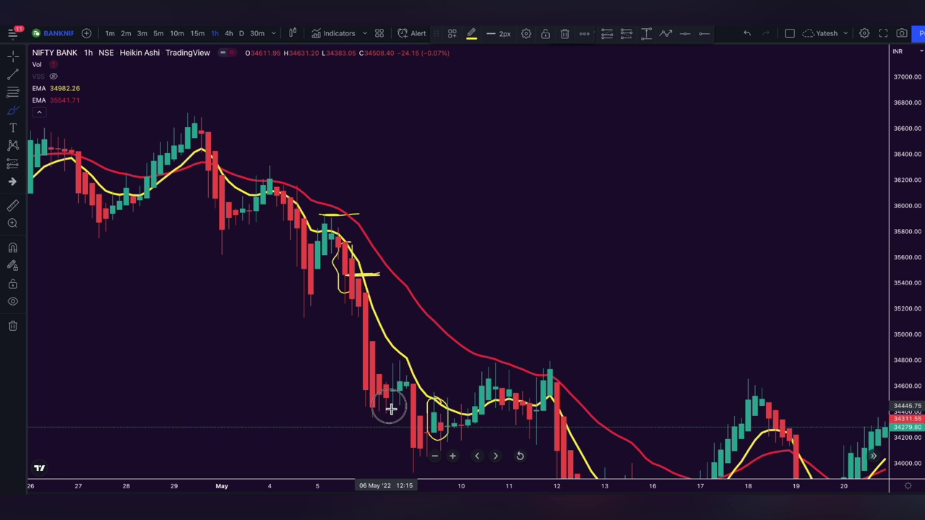
pyautogui.moveTo(397, 402); pyautogui.dragTo(404, 392)
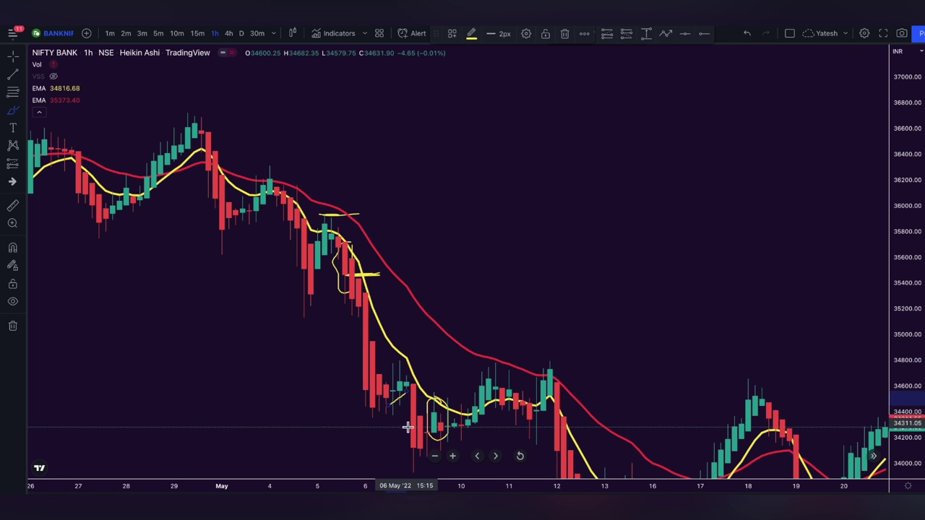
pyautogui.moveTo(410, 383)
pyautogui.mouseDown()
pyautogui.moveTo(393, 362)
pyautogui.moveTo(379, 409)
pyautogui.moveTo(417, 419)
pyautogui.moveTo(406, 362)
pyautogui.mouseUp()
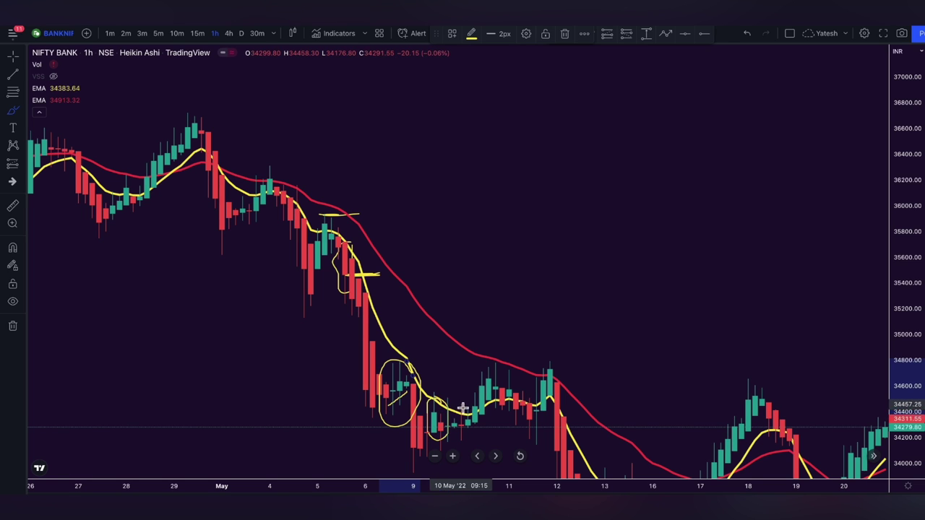
pyautogui.moveTo(445, 418)
pyautogui.mouseDown()
pyautogui.moveTo(532, 361)
pyautogui.moveTo(542, 375)
pyautogui.moveTo(533, 258)
pyautogui.moveTo(492, 168)
pyautogui.moveTo(450, 144)
pyautogui.mouseUp()
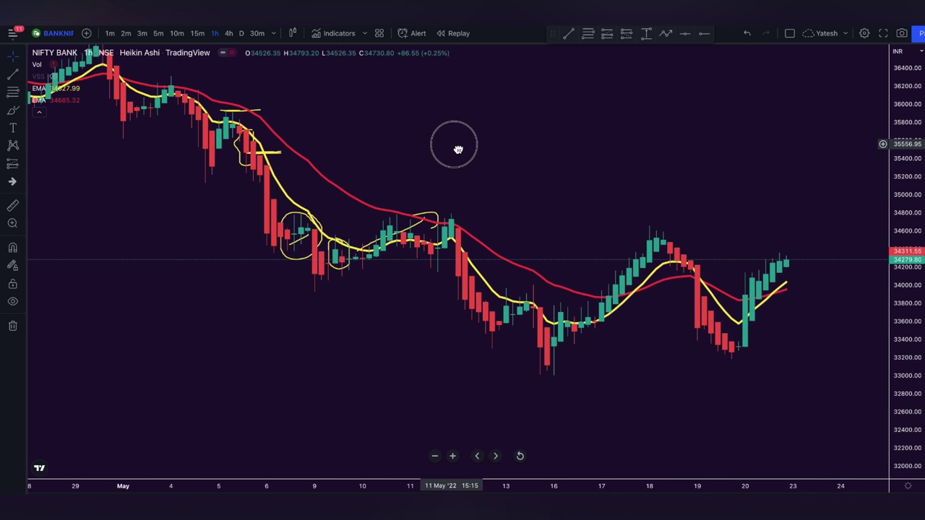
# Brush a short line beside the 12 May red candles and another at the high just before them.
pyautogui.moveTo(643, 267); pyautogui.dragTo(585, 270)
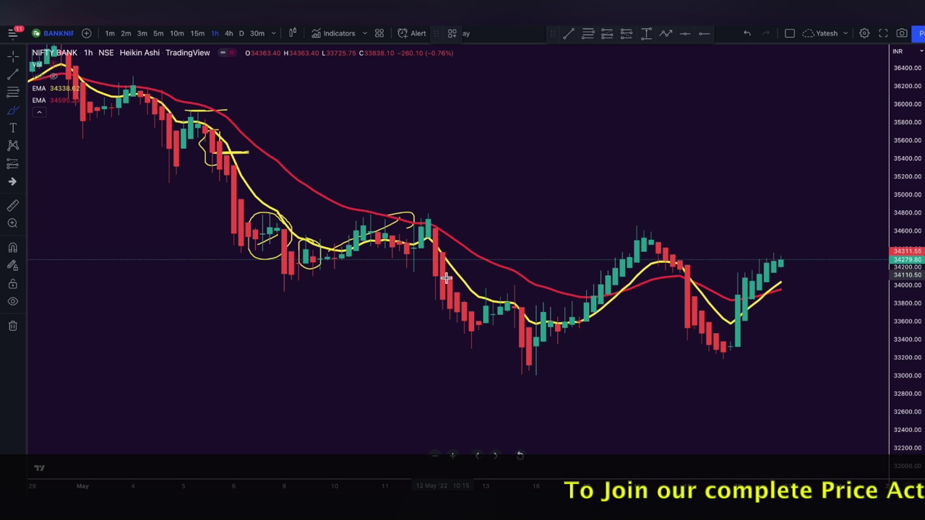
pyautogui.click(444, 275)
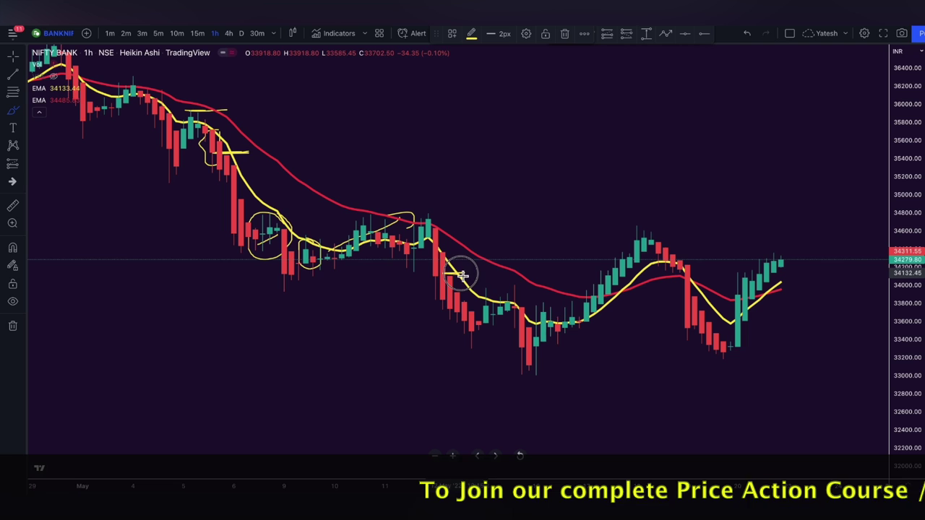
pyautogui.moveTo(411, 214); pyautogui.dragTo(448, 214)
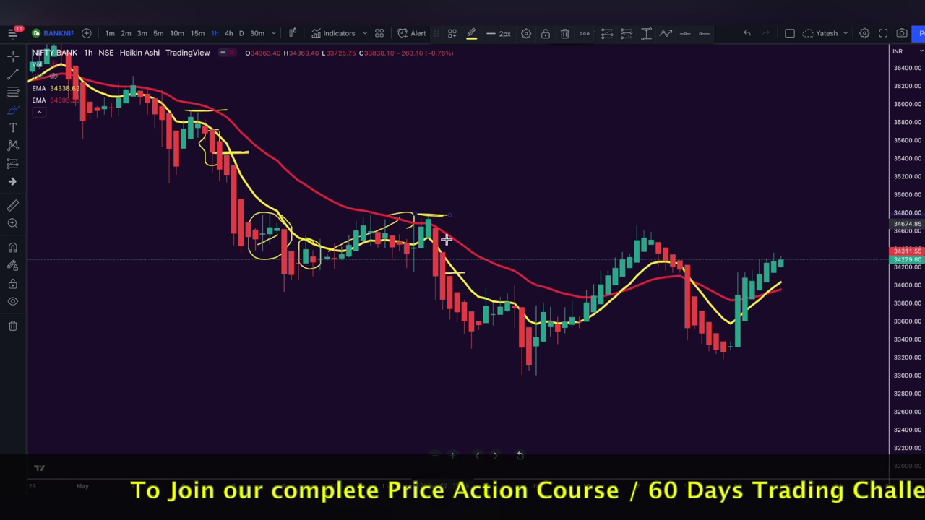
# Encircle the small pullback after the 12 May drop, and brush a downward arrow beside the drop and strokes on the 6 May decline.
pyautogui.moveTo(495, 297)
pyautogui.mouseDown()
pyautogui.moveTo(477, 289)
pyautogui.moveTo(485, 322)
pyautogui.moveTo(510, 302)
pyautogui.mouseUp()
pyautogui.moveTo(424, 281); pyautogui.dragTo(450, 303)
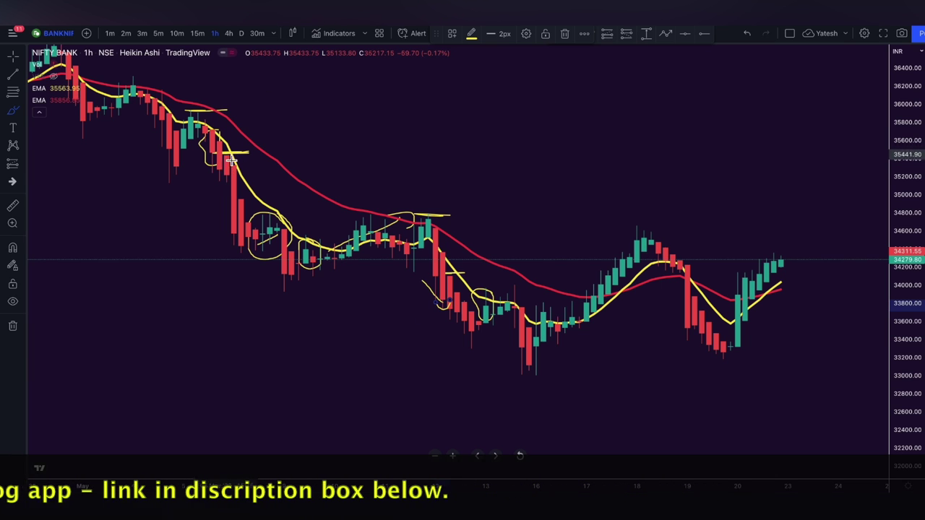
pyautogui.moveTo(237, 168)
pyautogui.mouseDown()
pyautogui.moveTo(224, 170)
pyautogui.moveTo(223, 227)
pyautogui.moveTo(233, 234)
pyautogui.moveTo(248, 154)
pyautogui.mouseUp()
pyautogui.moveTo(246, 212)
pyautogui.mouseDown()
pyautogui.moveTo(235, 229)
pyautogui.moveTo(243, 241)
pyautogui.moveTo(249, 202)
pyautogui.mouseUp()
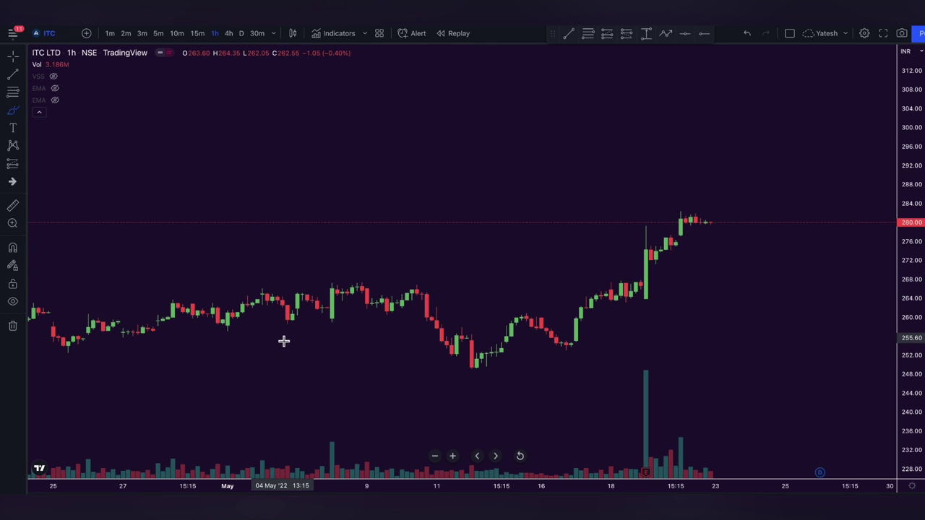
# On the ITC chart, outline the early-May range with brush lines and a wave inside, and brush an arrow down out of it.
pyautogui.moveTo(169, 289); pyautogui.dragTo(428, 278)
pyautogui.moveTo(185, 333)
pyautogui.mouseDown()
pyautogui.moveTo(317, 335)
pyautogui.moveTo(426, 322)
pyautogui.mouseUp()
pyautogui.moveTo(238, 326)
pyautogui.mouseDown()
pyautogui.moveTo(306, 320)
pyautogui.moveTo(353, 284)
pyautogui.moveTo(402, 307)
pyautogui.moveTo(425, 302)
pyautogui.moveTo(432, 322)
pyautogui.mouseUp()
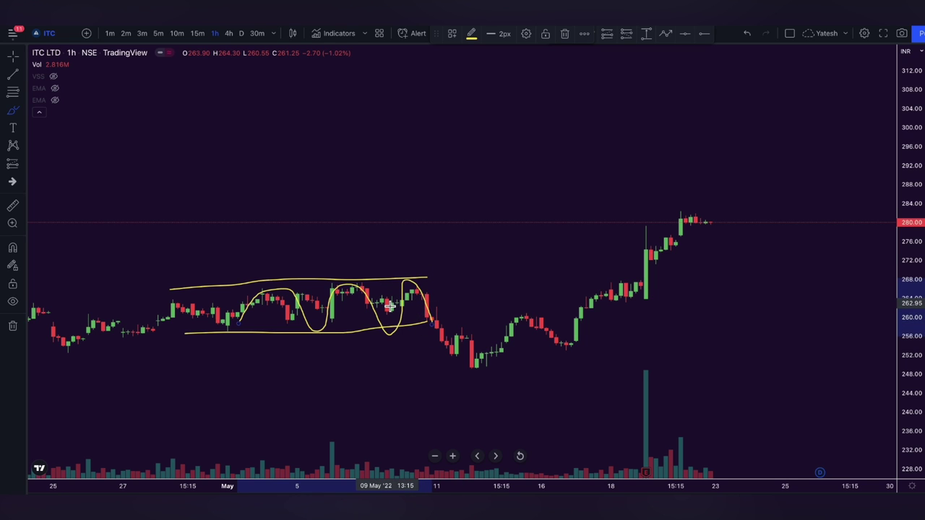
pyautogui.moveTo(438, 291)
pyautogui.mouseDown()
pyautogui.moveTo(462, 329)
pyautogui.moveTo(452, 331)
pyautogui.moveTo(470, 339)
pyautogui.moveTo(471, 319)
pyautogui.mouseUp()
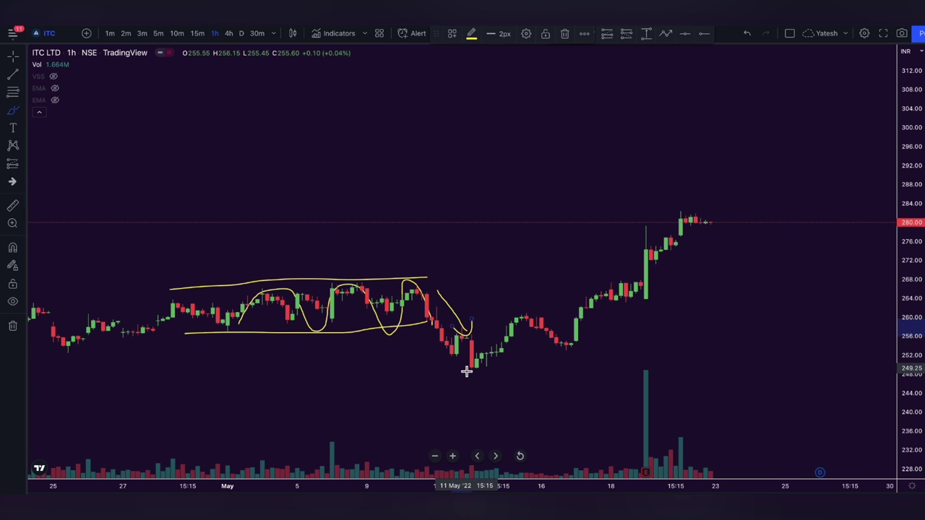
# Brush short lines at ITC's 12 May low, 13 May high and 16 May higher low, and encircle the higher low.
pyautogui.moveTo(469, 371); pyautogui.dragTo(502, 367)
pyautogui.moveTo(509, 316); pyautogui.dragTo(536, 315)
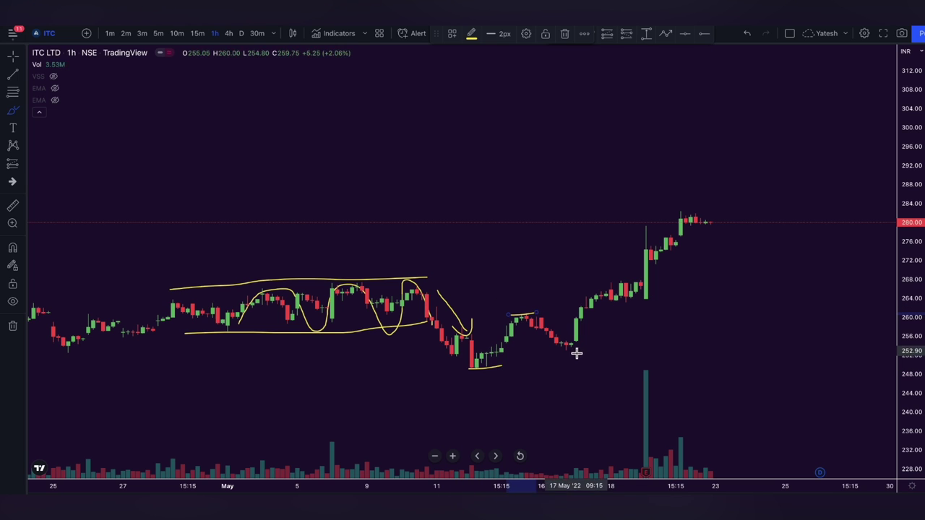
pyautogui.moveTo(561, 347)
pyautogui.mouseDown()
pyautogui.moveTo(583, 346)
pyautogui.moveTo(554, 335)
pyautogui.moveTo(551, 349)
pyautogui.moveTo(583, 340)
pyautogui.mouseUp()
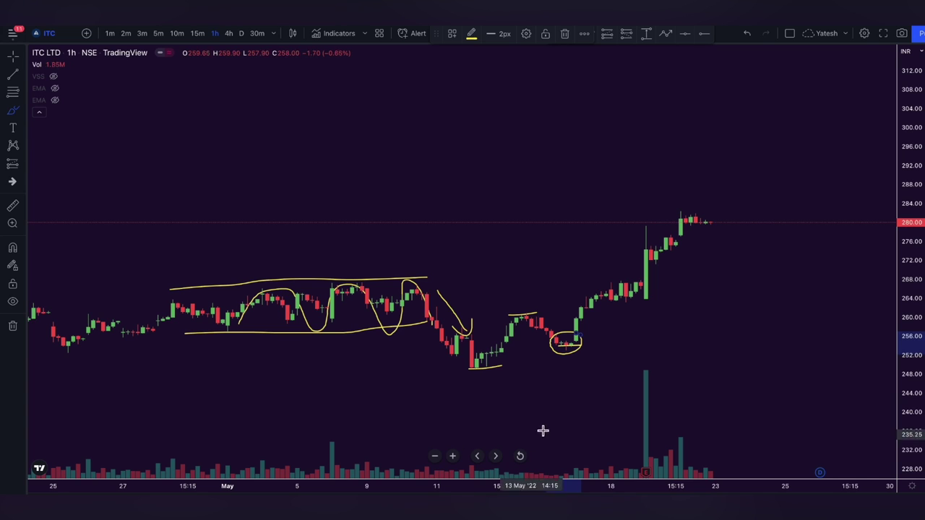
# Switch the ITC chart to Heikin Ashi candles and brush over the 12 May low, 13 May high and 16 May higher low.
pyautogui.click(292, 33)
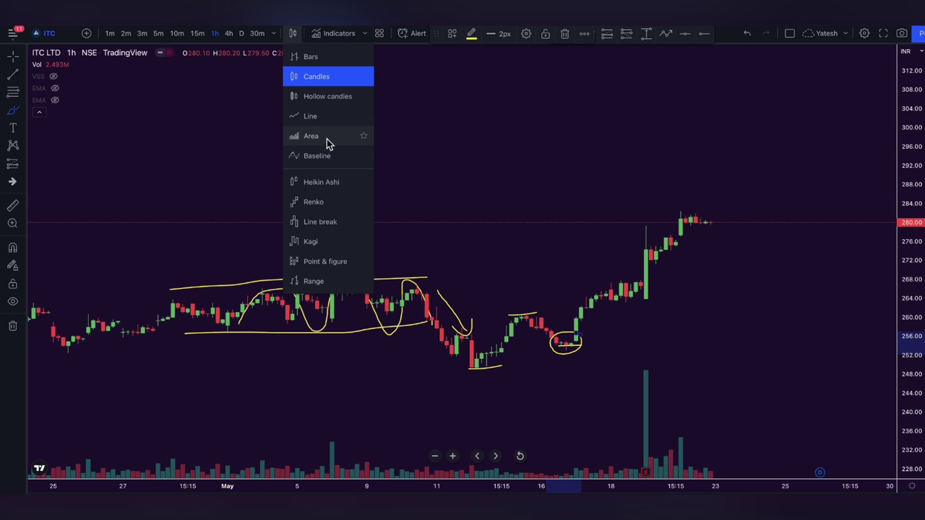
pyautogui.click(335, 187)
pyautogui.moveTo(516, 388); pyautogui.dragTo(310, 374)
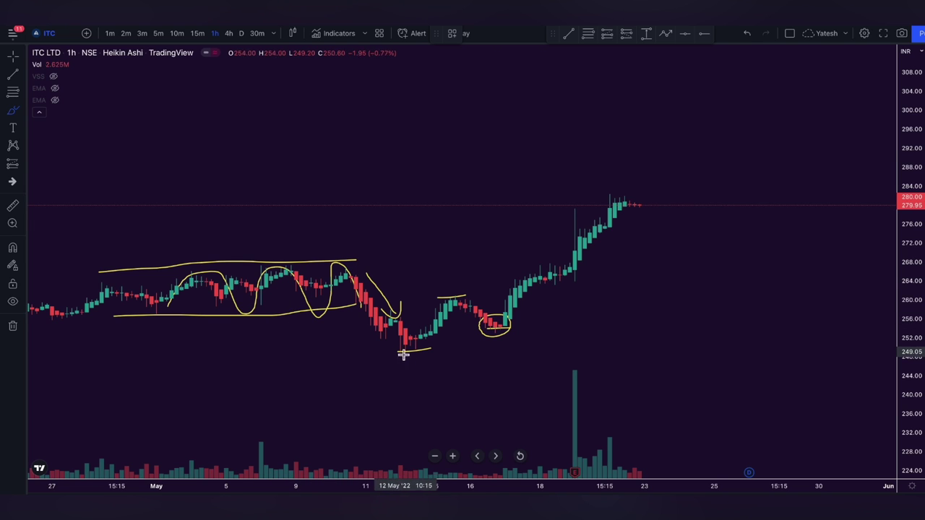
pyautogui.moveTo(398, 352); pyautogui.dragTo(388, 351)
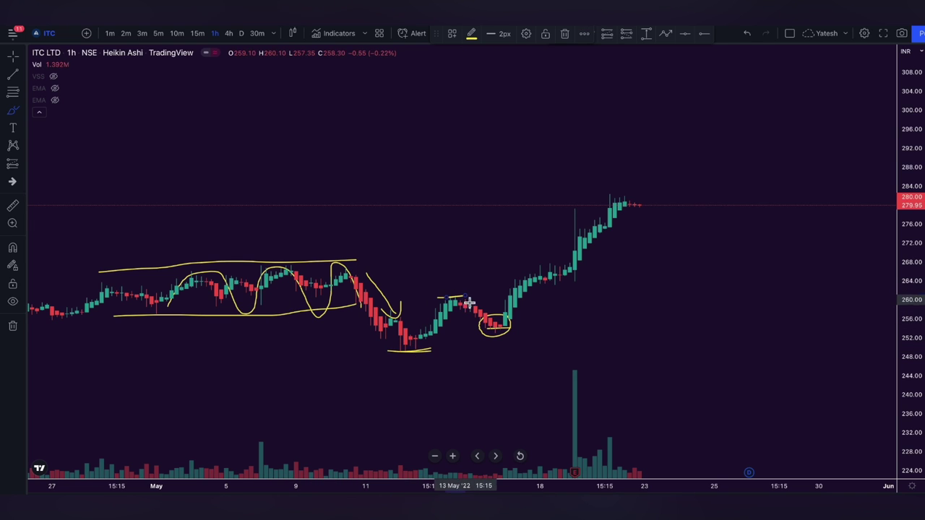
pyautogui.moveTo(479, 331)
pyautogui.mouseDown()
pyautogui.moveTo(520, 329)
pyautogui.moveTo(506, 347)
pyautogui.moveTo(516, 349)
pyautogui.moveTo(561, 345)
pyautogui.moveTo(514, 353)
pyautogui.moveTo(568, 349)
pyautogui.mouseUp()
pyautogui.scroll(2, 466, 346)
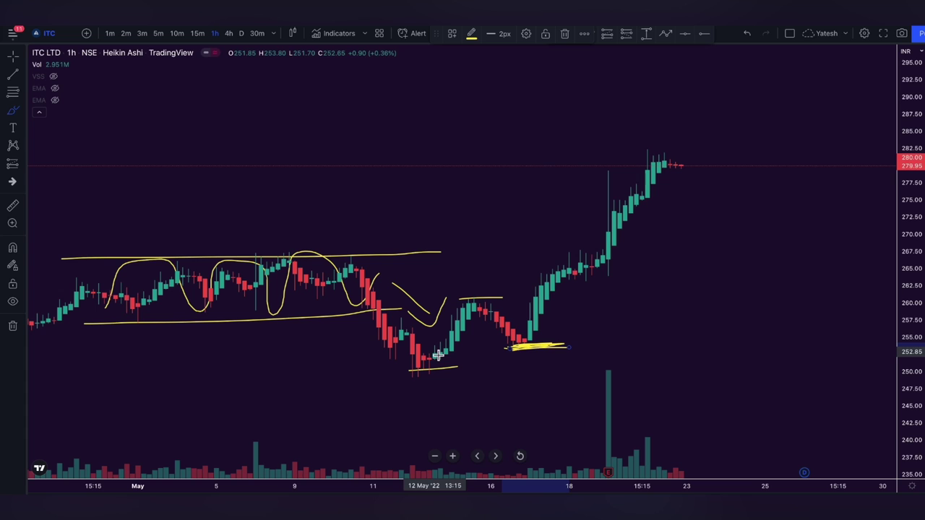
# Remove all drawings from the ITC chart and show both hidden EMA indicators.
pyautogui.click(13, 327)
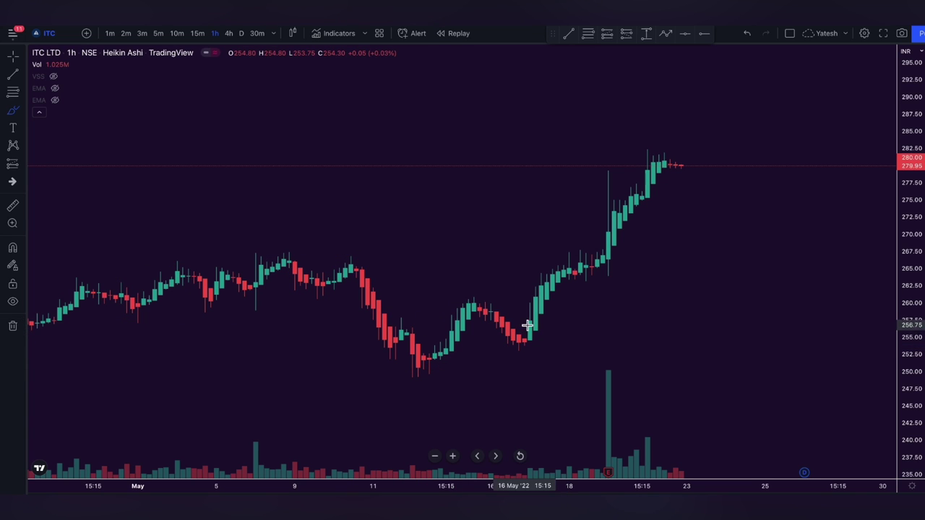
pyautogui.moveTo(57, 103)
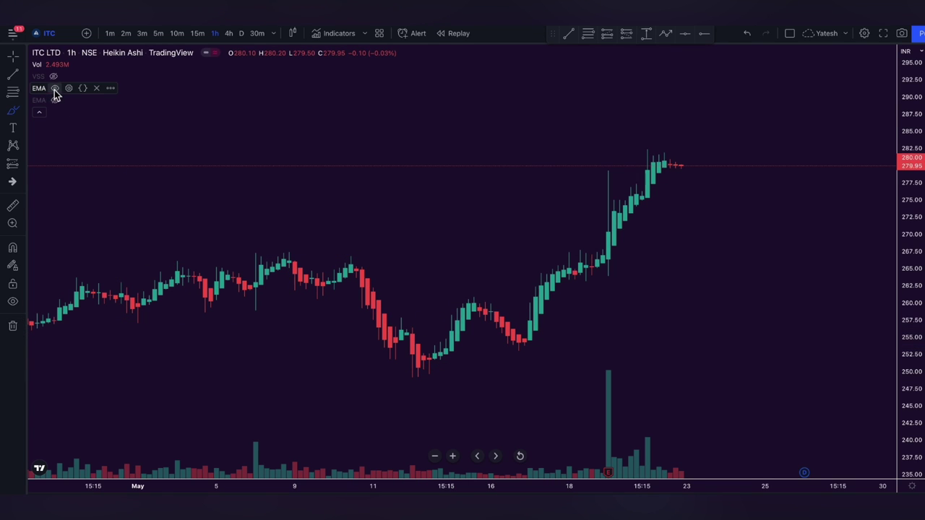
pyautogui.click(54, 90)
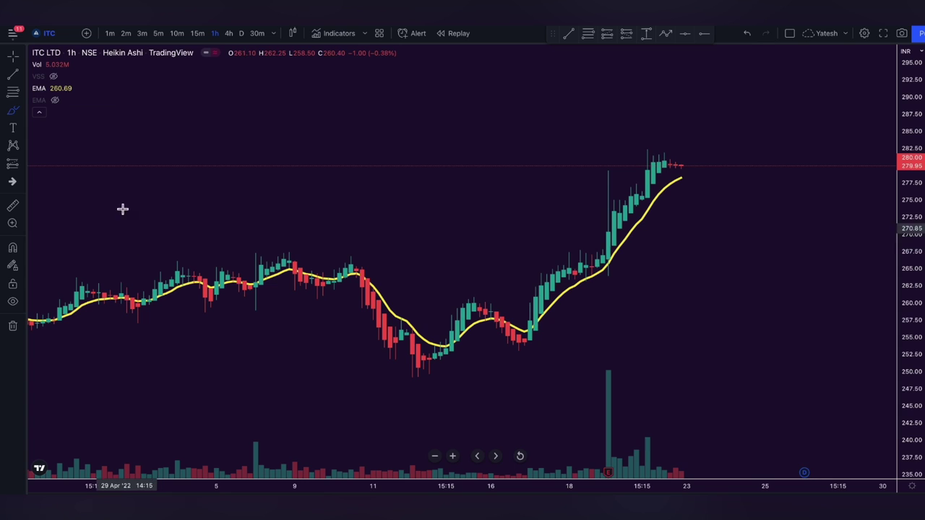
pyautogui.click(55, 100)
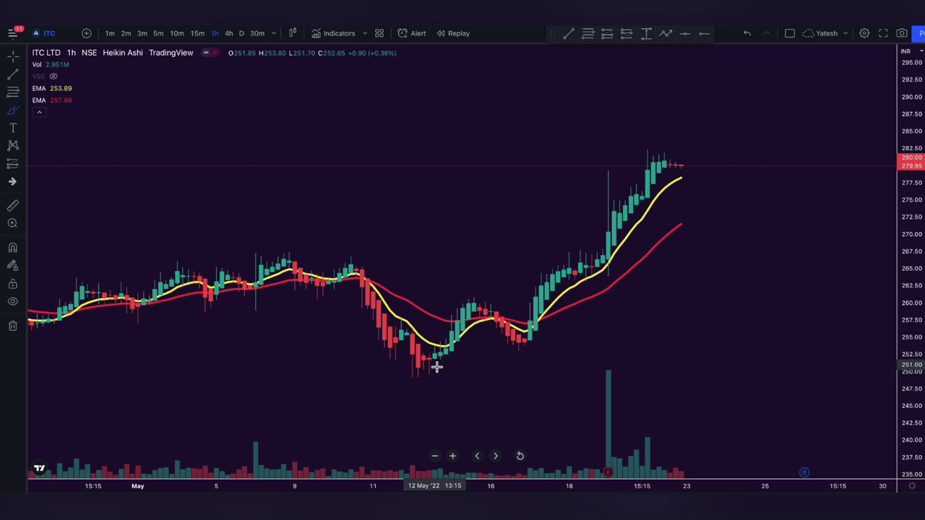
# Brush short lines at the 12 May low, the 13 May high and the 16 May higher low on the Heikin Ashi chart.
pyautogui.moveTo(409, 373); pyautogui.dragTo(446, 371)
pyautogui.moveTo(465, 297); pyautogui.dragTo(487, 297)
pyautogui.moveTo(508, 348); pyautogui.dragTo(534, 345)
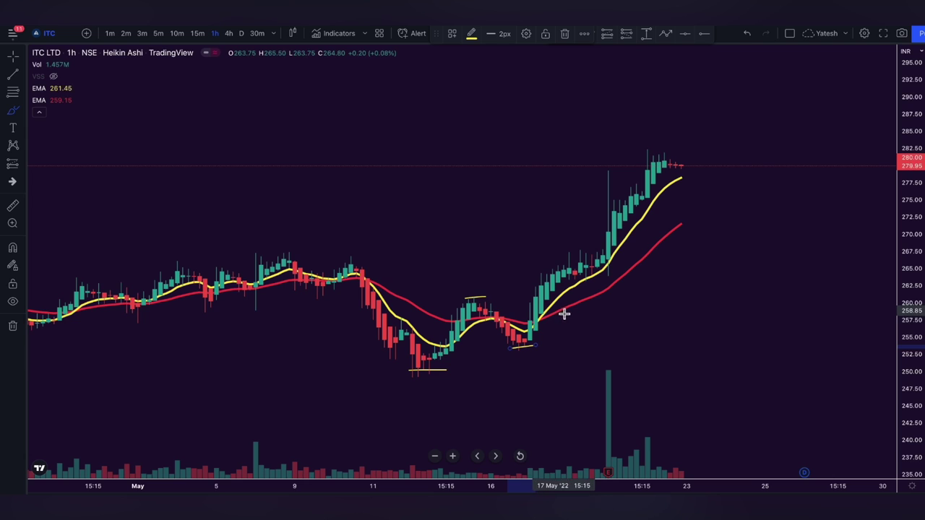
# Encircle the green 17 May candle above the EMAs with a short mark across it, and thicken the line under the 16 May low.
pyautogui.moveTo(542, 273)
pyautogui.mouseDown()
pyautogui.moveTo(543, 322)
pyautogui.moveTo(551, 298)
pyautogui.moveTo(543, 272)
pyautogui.mouseUp()
pyautogui.click(549, 292)
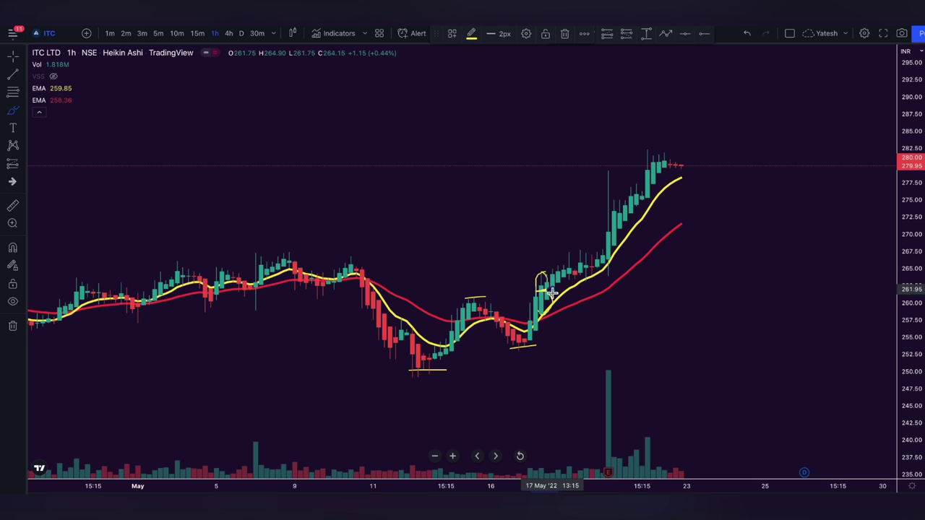
pyautogui.moveTo(510, 354)
pyautogui.mouseDown()
pyautogui.moveTo(554, 347)
pyautogui.moveTo(515, 347)
pyautogui.moveTo(525, 347)
pyautogui.mouseUp()
# Brush an upward arrow along the rally from 17 May, and encircle the falling red candles of 11 May.
pyautogui.moveTo(541, 250)
pyautogui.mouseDown()
pyautogui.moveTo(571, 236)
pyautogui.moveTo(683, 105)
pyautogui.moveTo(681, 149)
pyautogui.mouseUp()
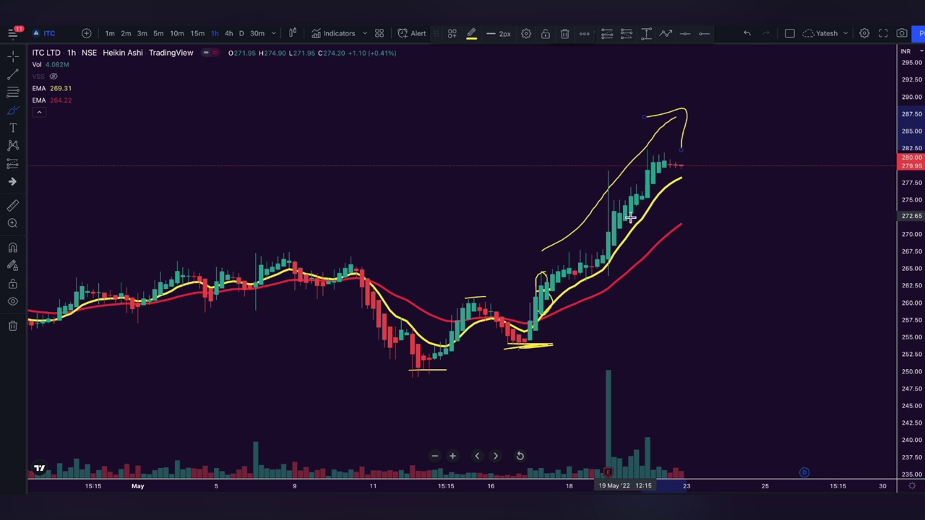
pyautogui.moveTo(391, 306)
pyautogui.mouseDown()
pyautogui.moveTo(376, 293)
pyautogui.moveTo(367, 345)
pyautogui.moveTo(391, 302)
pyautogui.mouseUp()
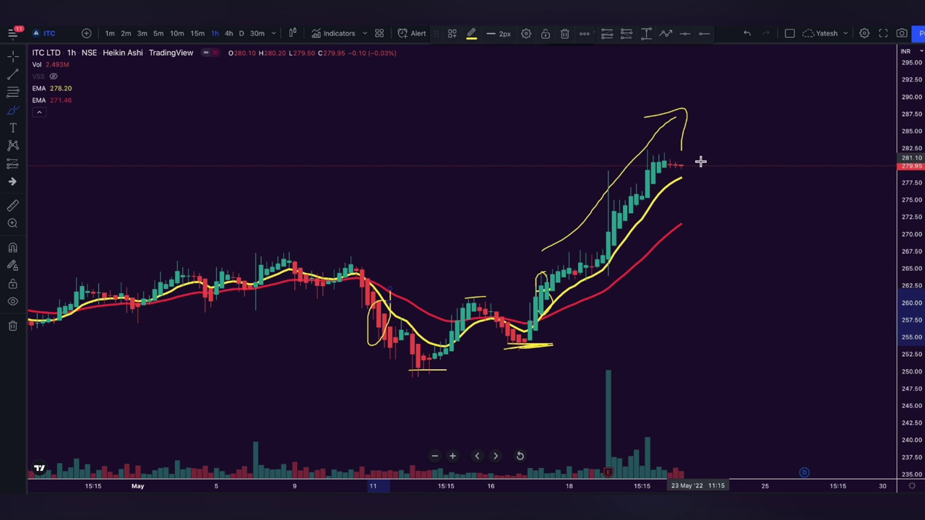
# Brush a mark around the latest candles of 20 May, and switch the ITC chart to the 30-minute timeframe.
pyautogui.moveTo(692, 147)
pyautogui.mouseDown()
pyautogui.moveTo(677, 213)
pyautogui.moveTo(642, 137)
pyautogui.mouseUp()
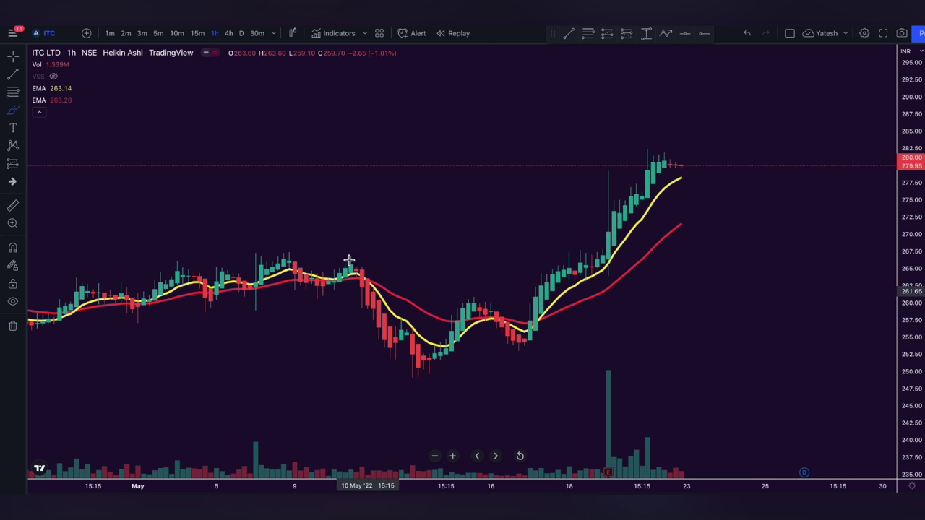
pyautogui.click(258, 38)
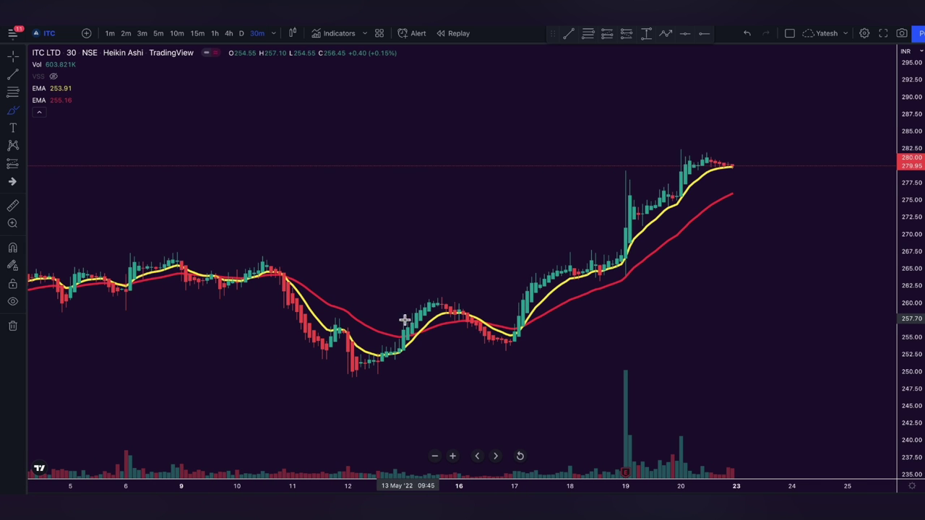
# Brush short lines at the 12 May low, the 13 May high and the 16 May higher low, and undo them.
pyautogui.moveTo(349, 374); pyautogui.dragTo(412, 375)
pyautogui.moveTo(425, 298); pyautogui.dragTo(502, 296)
pyautogui.moveTo(491, 348); pyautogui.dragTo(549, 343)
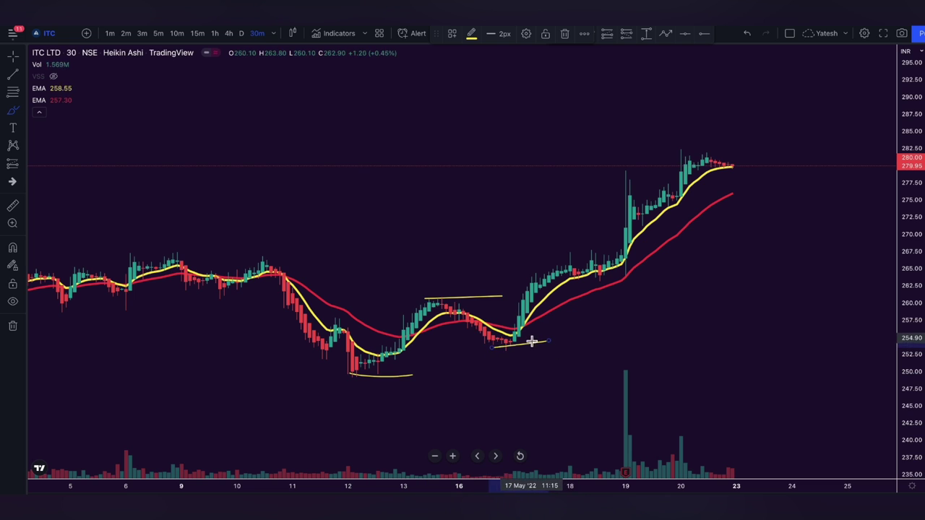
pyautogui.hotkey('ctrl', 'z')
pyautogui.hotkey('ctrl', 'z')
pyautogui.hotkey('ctrl', 'z')
pyautogui.hotkey('ctrl', 'z')
# Encircle the rising green candles of 17 May just above the two EMAs.
pyautogui.click(526, 291)
pyautogui.moveTo(526, 292)
pyautogui.mouseDown()
pyautogui.moveTo(520, 312)
pyautogui.moveTo(525, 324)
pyautogui.moveTo(536, 297)
pyautogui.moveTo(531, 318)
pyautogui.mouseUp()
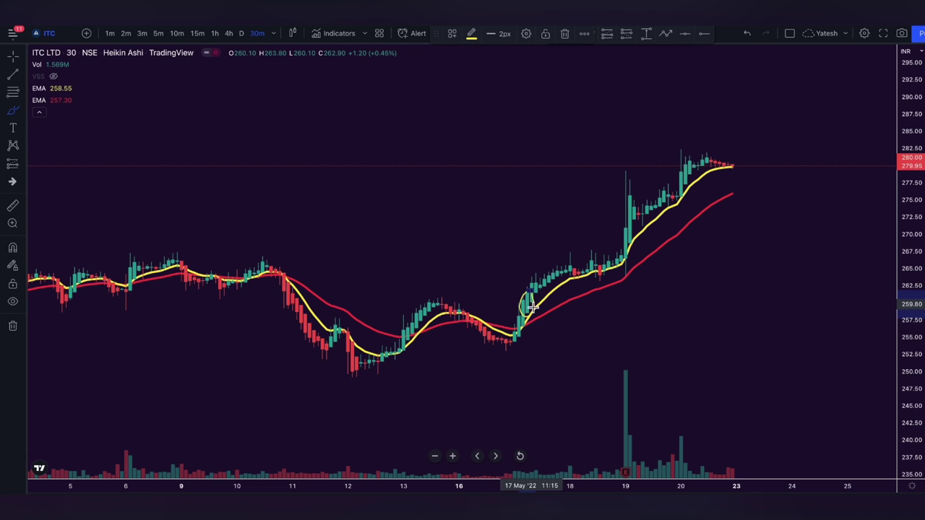
pyautogui.click(534, 297)
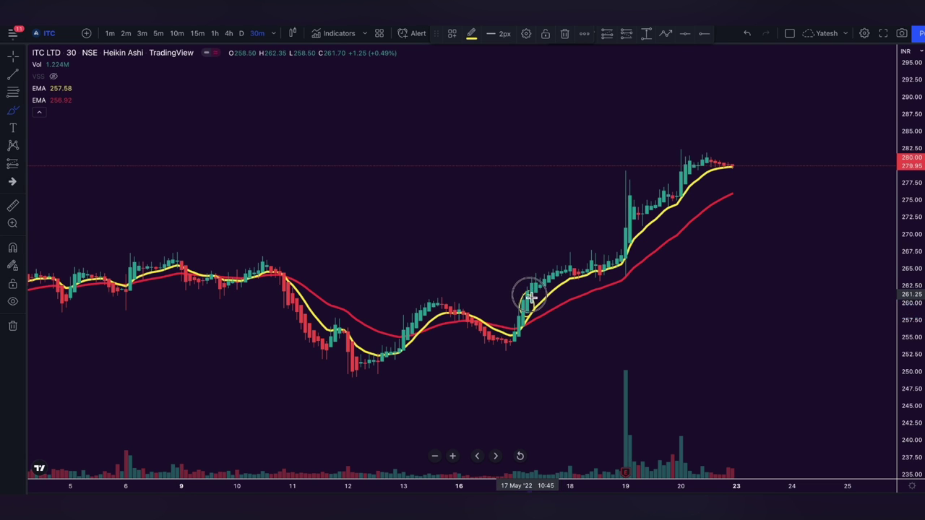
# Brush a line under the 16 May low and an upward arrow along the rally from 17 to 18 May.
pyautogui.click(494, 349)
pyautogui.moveTo(494, 349); pyautogui.dragTo(557, 343)
pyautogui.moveTo(541, 279); pyautogui.dragTo(595, 254)
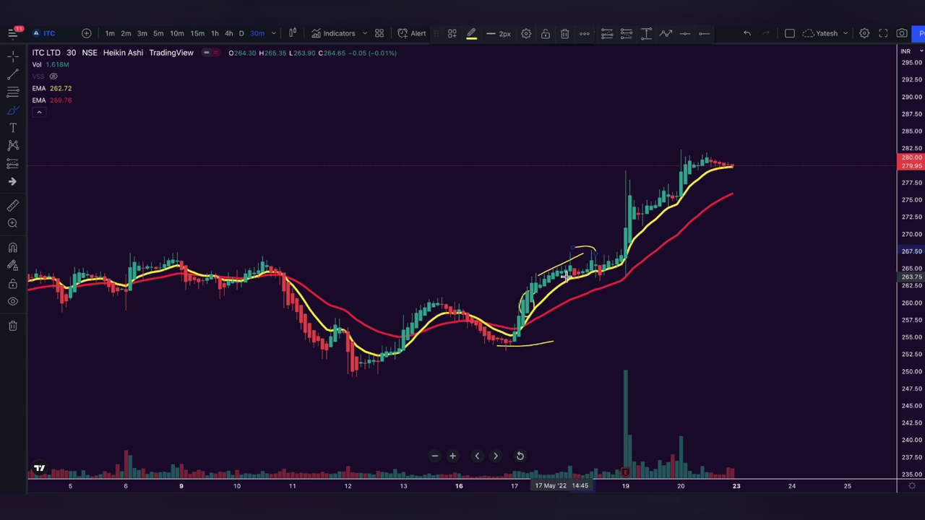
# Encircle the small pullback candles of 18 May near the 10-period EMA and the sideways candles of 9 and 10 May.
pyautogui.click(577, 267)
pyautogui.moveTo(578, 267)
pyautogui.mouseDown()
pyautogui.moveTo(563, 283)
pyautogui.moveTo(590, 287)
pyautogui.moveTo(606, 268)
pyautogui.moveTo(578, 268)
pyautogui.mouseUp()
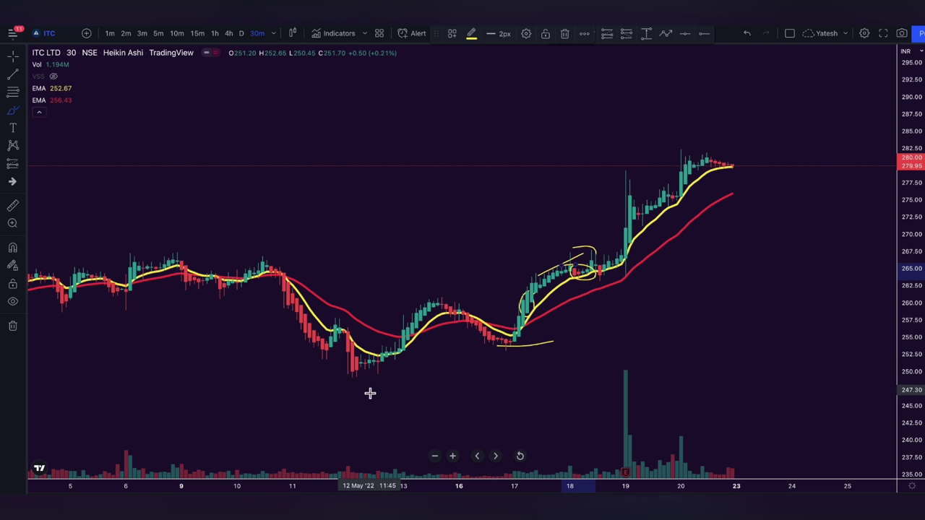
pyautogui.moveTo(191, 263)
pyautogui.mouseDown()
pyautogui.moveTo(252, 305)
pyautogui.moveTo(264, 262)
pyautogui.moveTo(187, 266)
pyautogui.mouseUp()
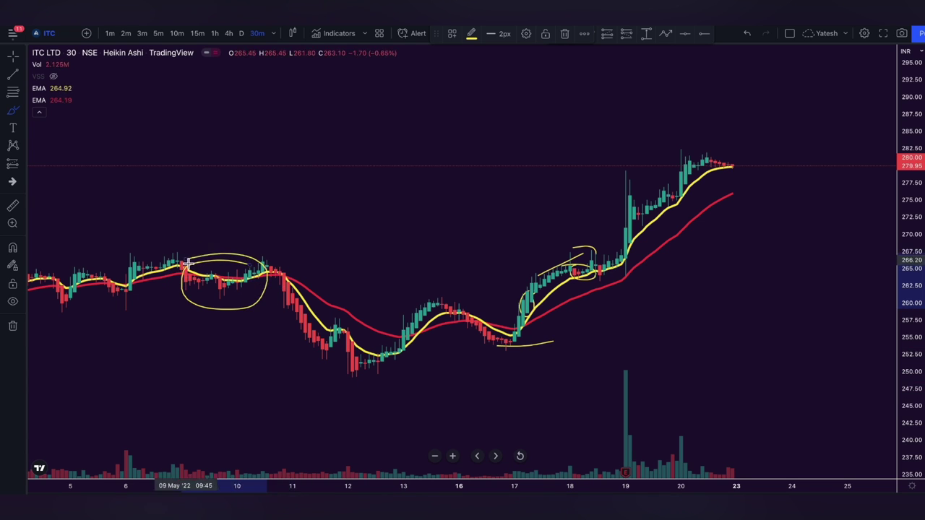
pyautogui.moveTo(578, 266)
pyautogui.mouseDown()
pyautogui.moveTo(567, 274)
pyautogui.moveTo(587, 273)
pyautogui.moveTo(578, 269)
pyautogui.moveTo(589, 258)
pyautogui.moveTo(574, 250)
pyautogui.moveTo(594, 247)
pyautogui.moveTo(594, 296)
pyautogui.moveTo(596, 264)
pyautogui.mouseUp()
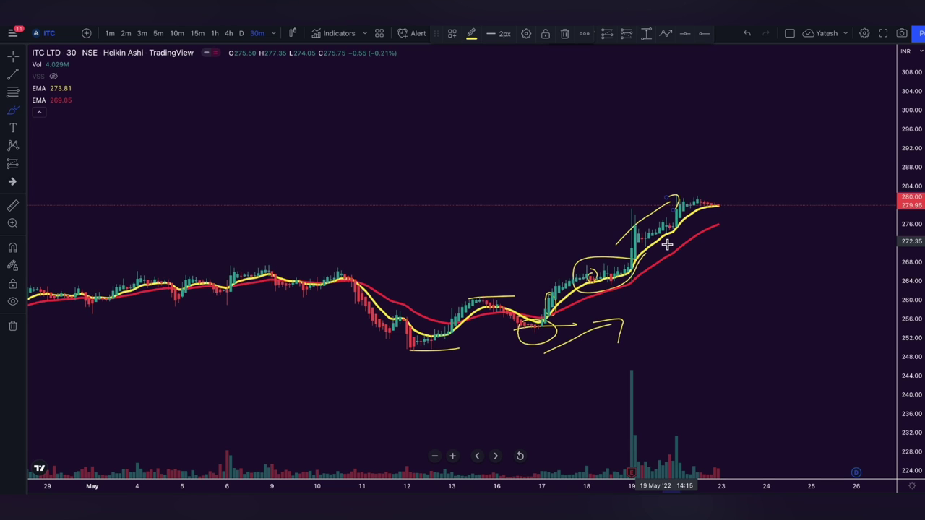
# Remove all drawings from the 30-minute ITC chart.
pyautogui.click(13, 326)
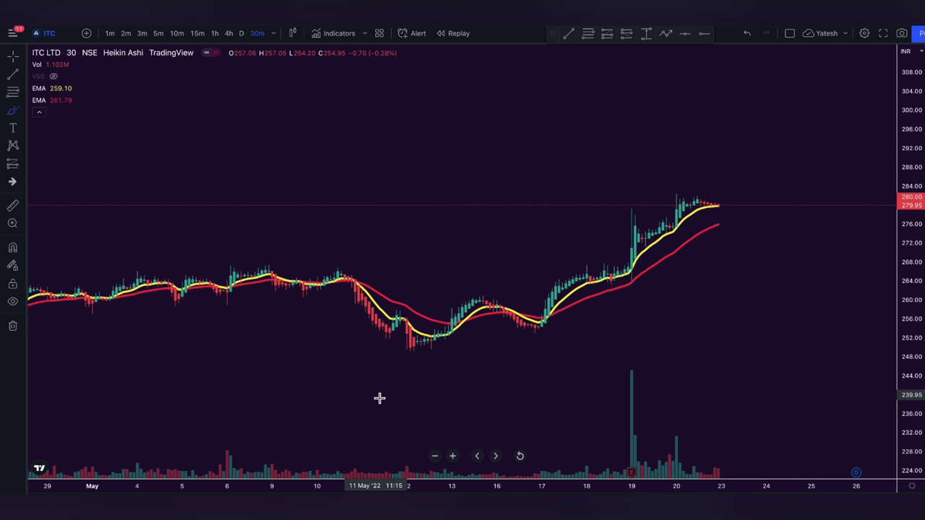